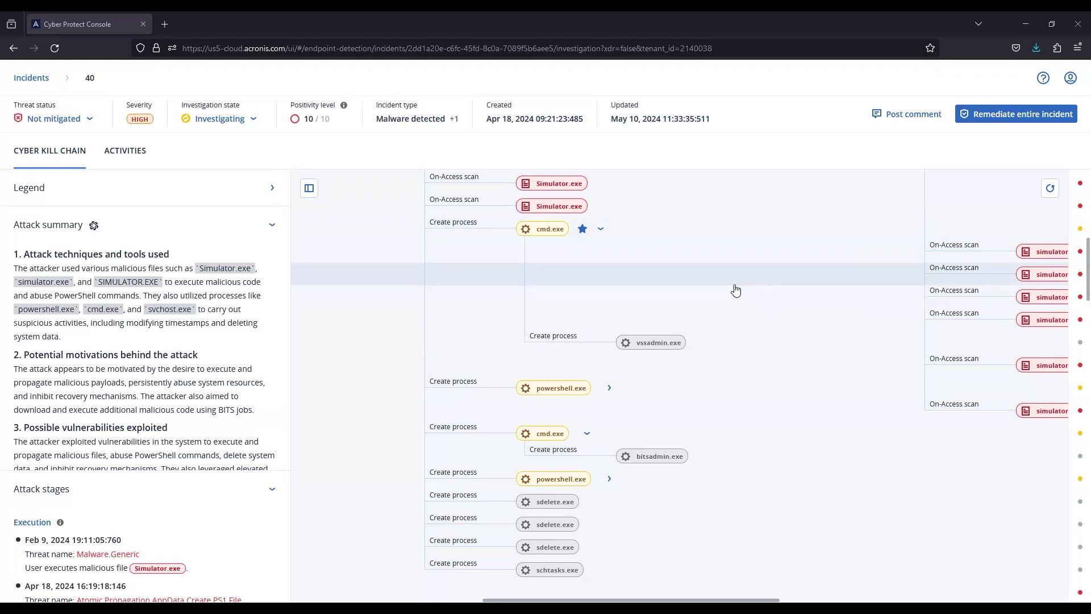
# - Open the flagged Simulator.exe node and show its Response Actions tab
pyautogui.scroll(1, 783, 301)
pyautogui.scroll(2, 783, 301)
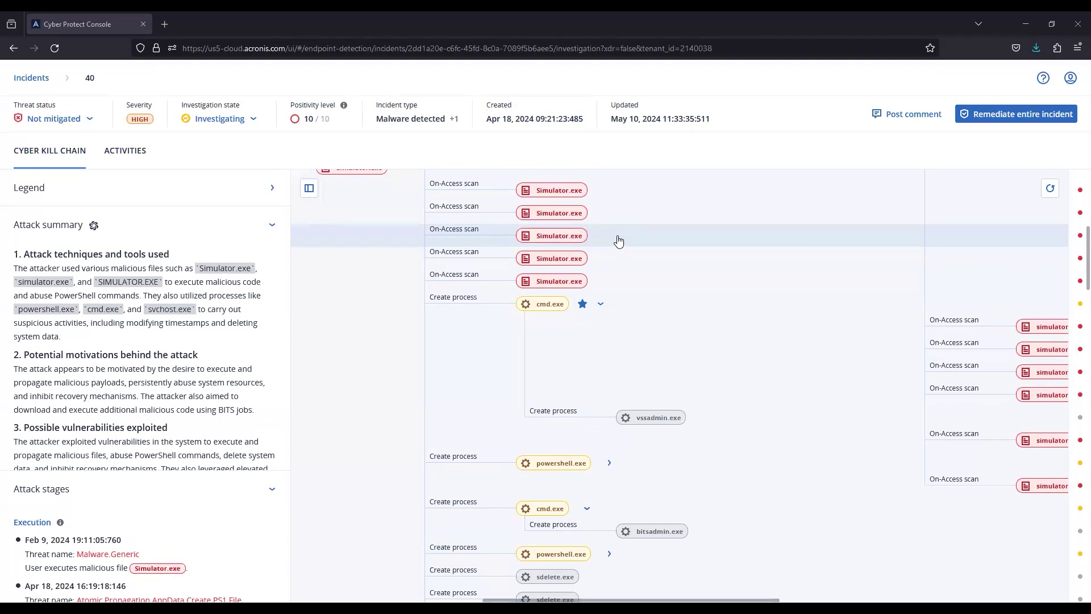
pyautogui.click(554, 235)
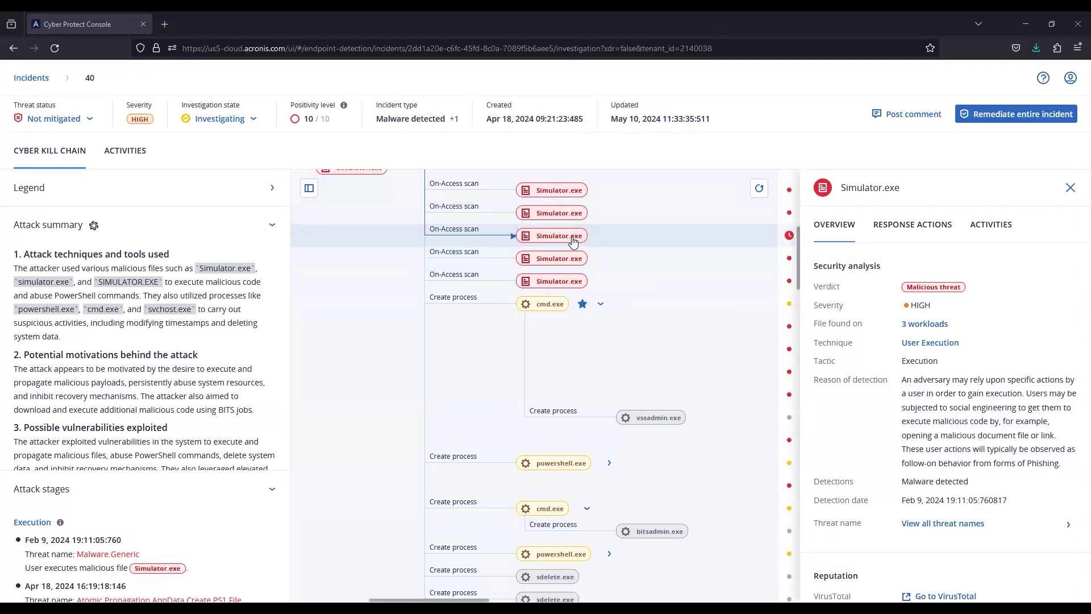
pyautogui.click(918, 228)
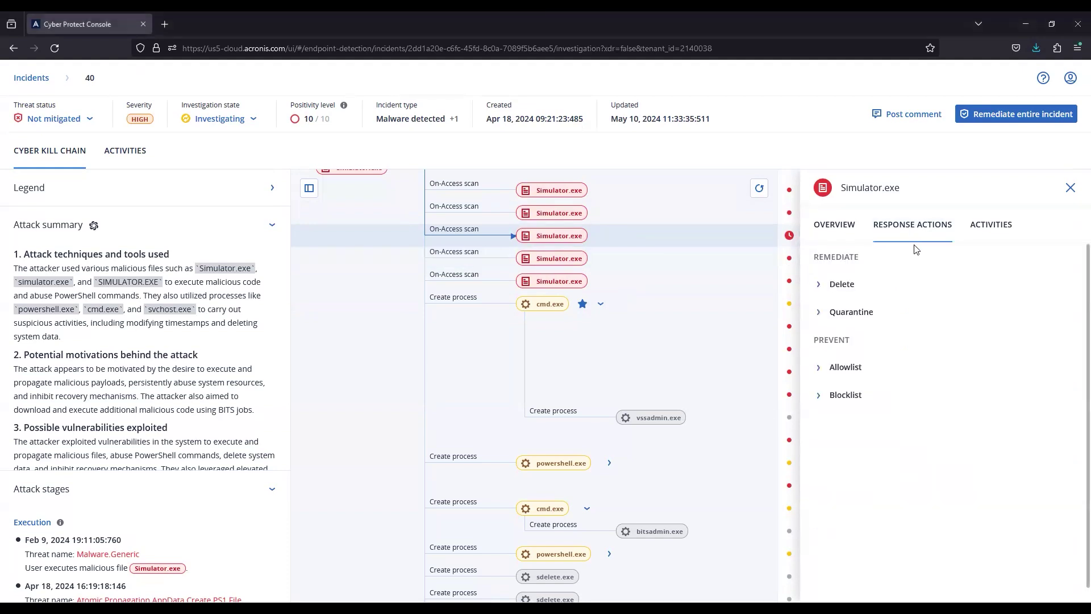
# - Expand and collapse the Delete and Quarantine remediation options for Simulator.exe
pyautogui.click(830, 286)
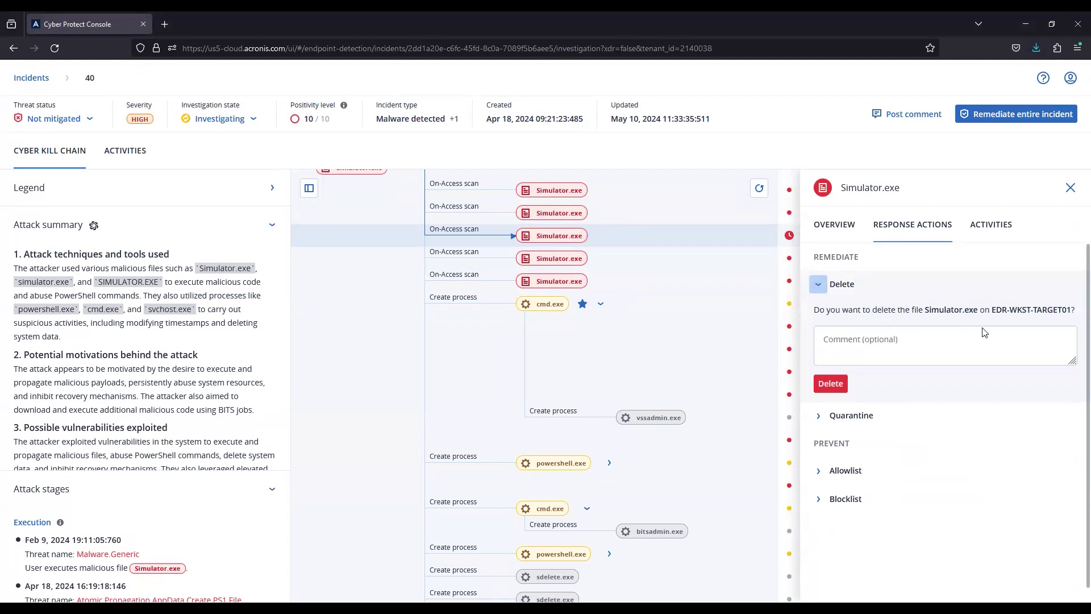
pyautogui.click(819, 286)
pyautogui.click(819, 313)
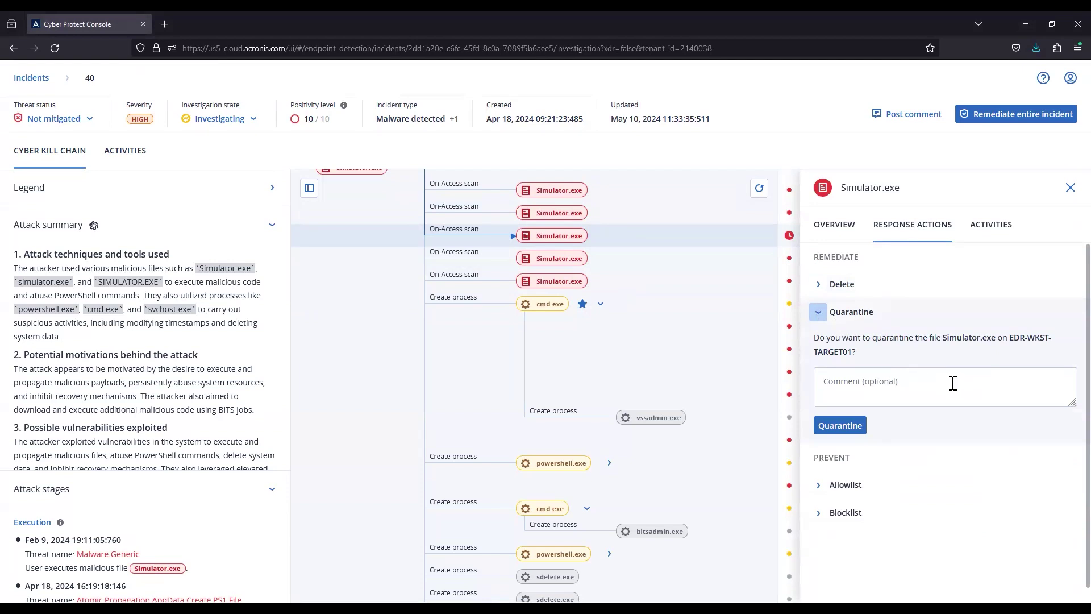
pyautogui.click(820, 315)
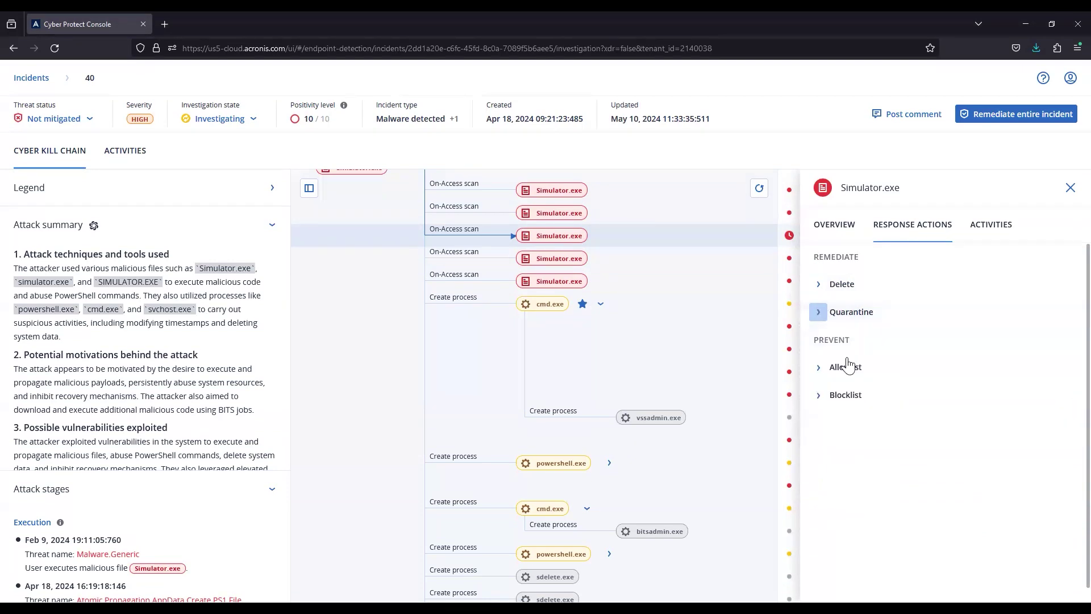
pyautogui.click(820, 372)
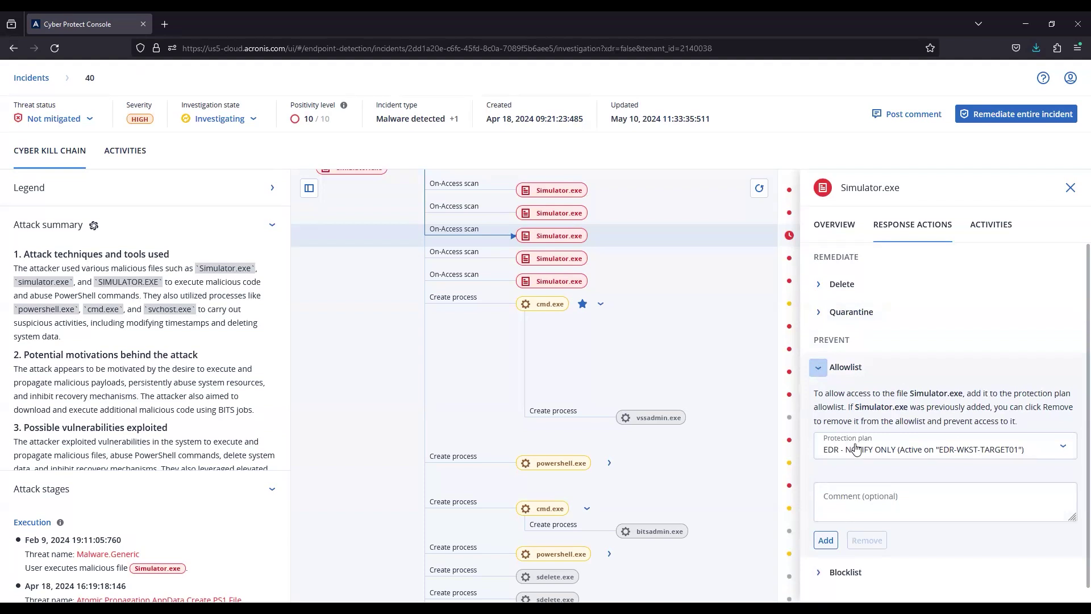
pyautogui.click(1032, 451)
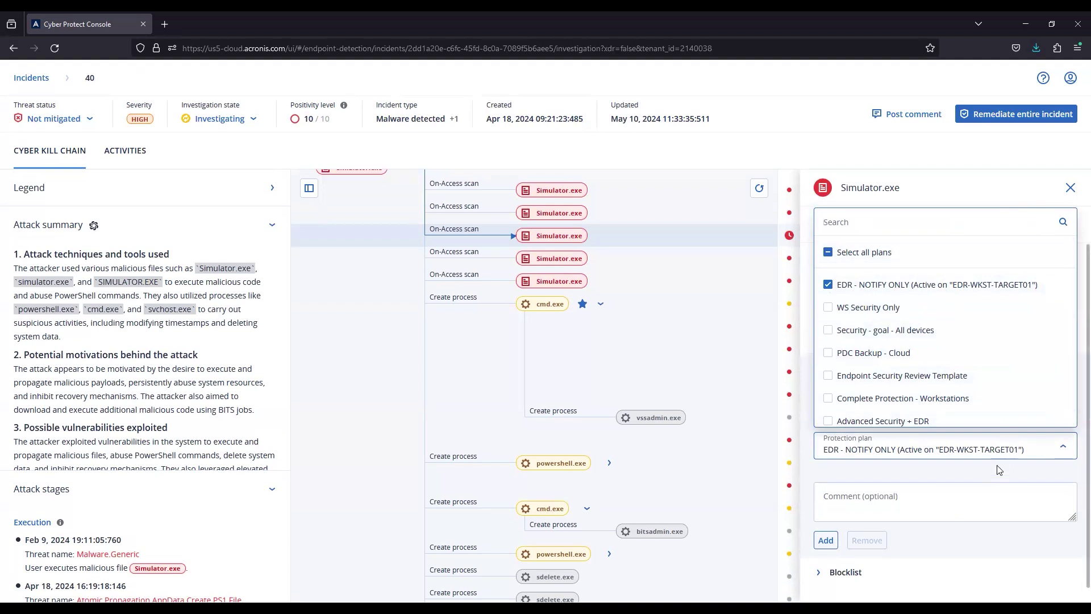
pyautogui.click(967, 492)
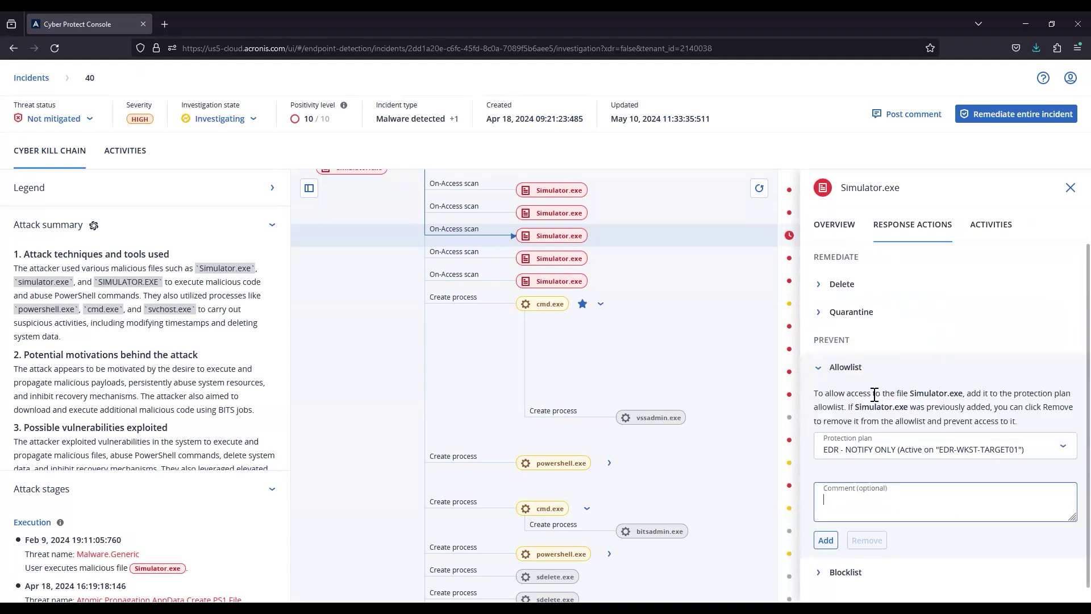
pyautogui.click(818, 368)
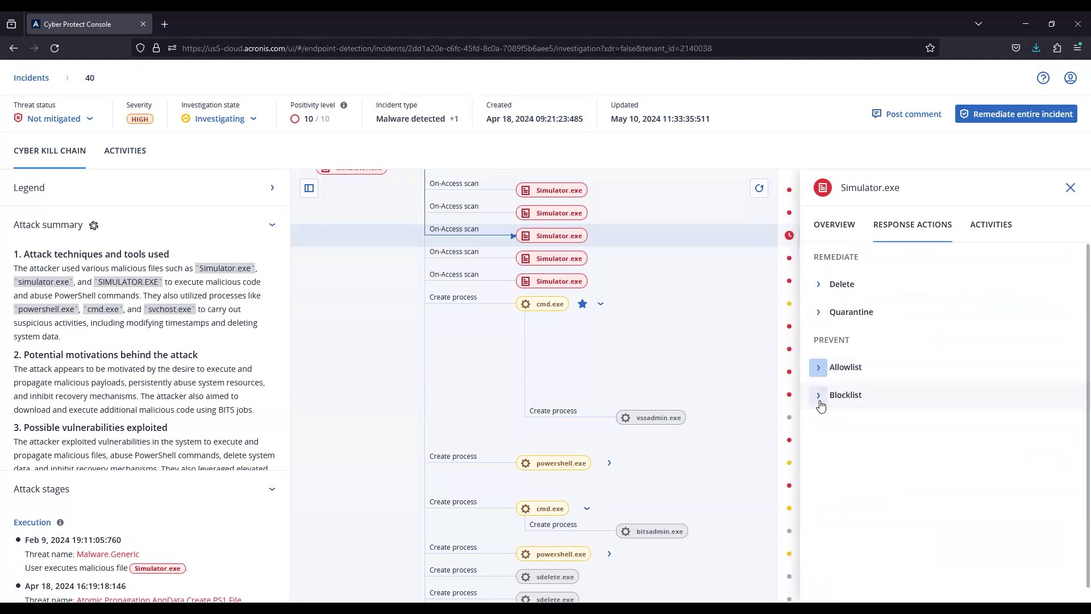
pyautogui.click(819, 400)
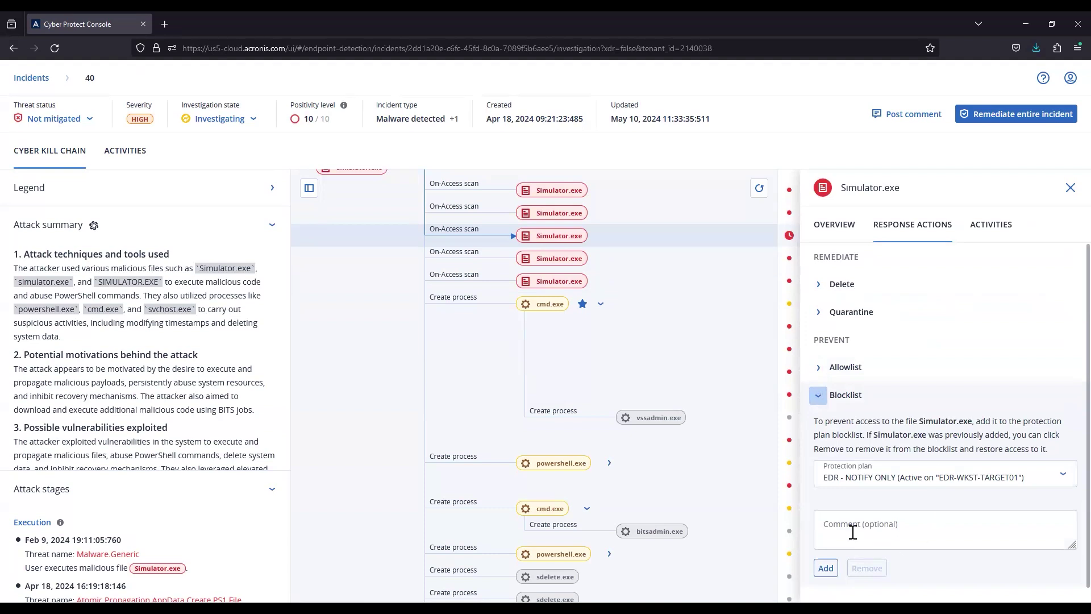
pyautogui.click(887, 533)
pyautogui.click(1052, 476)
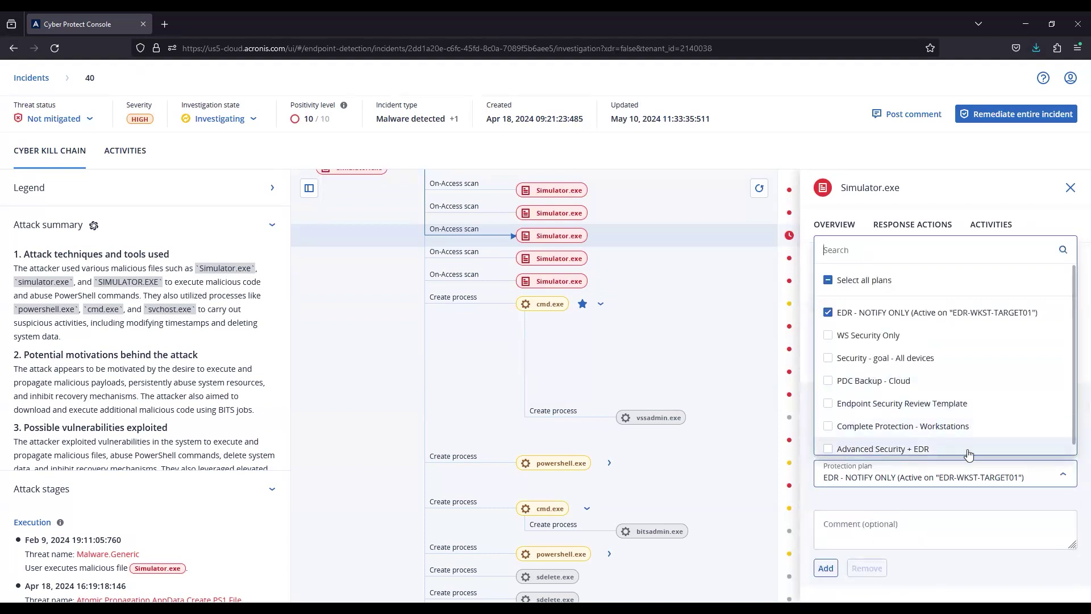
pyautogui.click(931, 532)
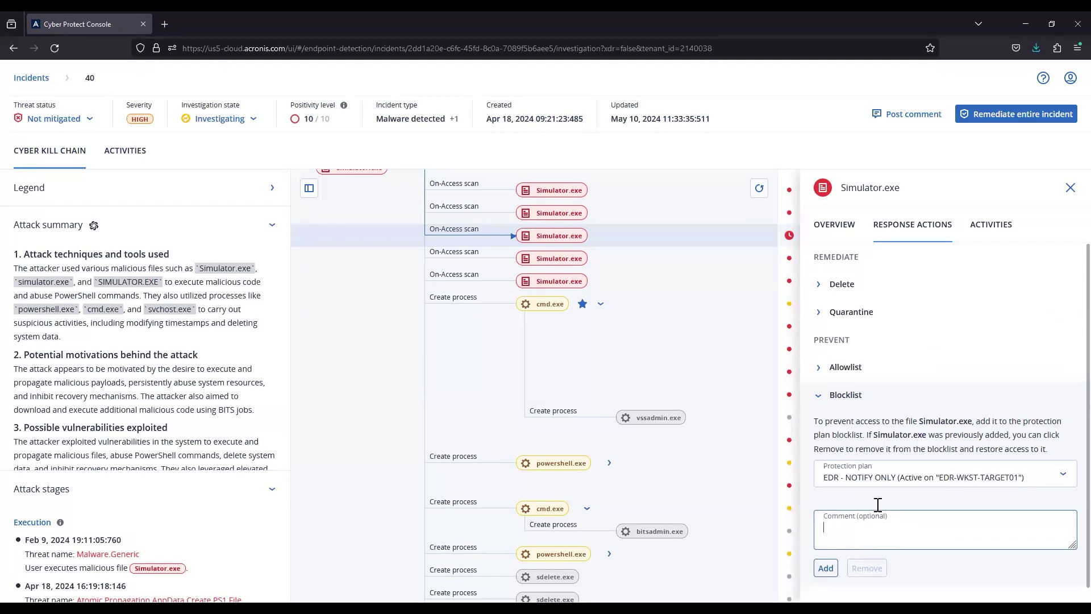
pyautogui.click(818, 395)
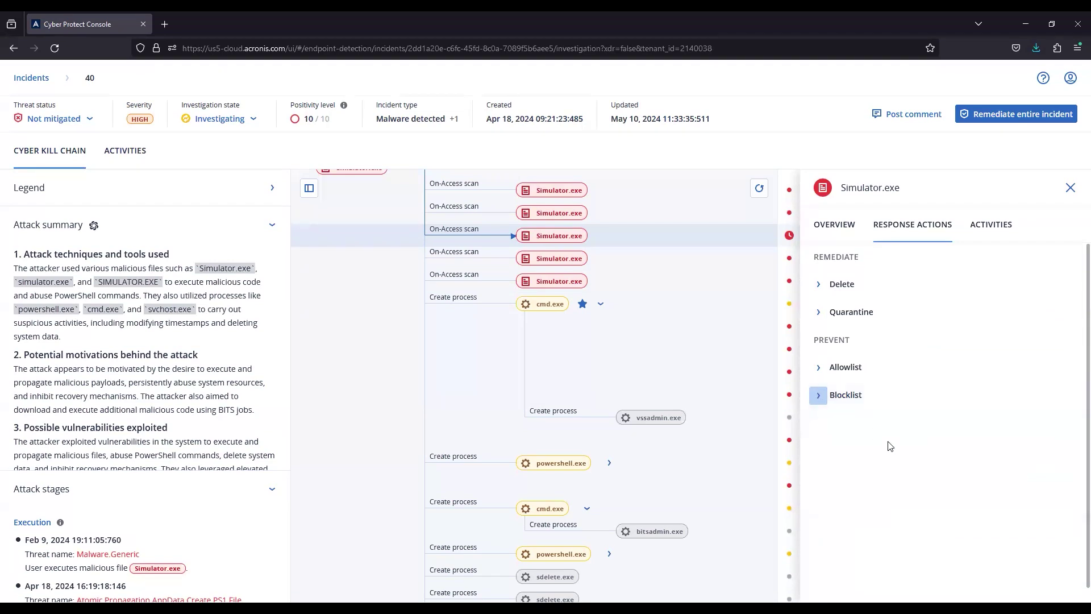
# - Close Simulator.exe's panel and open EDR-WKST-TARGET01's overview from the kill chain root
pyautogui.click(1070, 188)
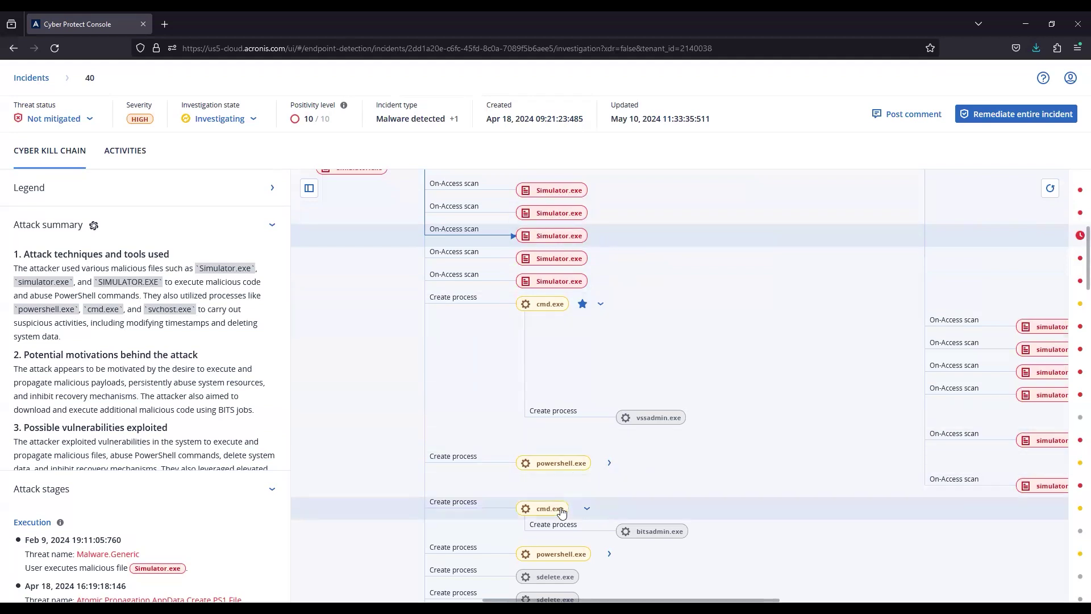
pyautogui.scroll(5, 624, 345)
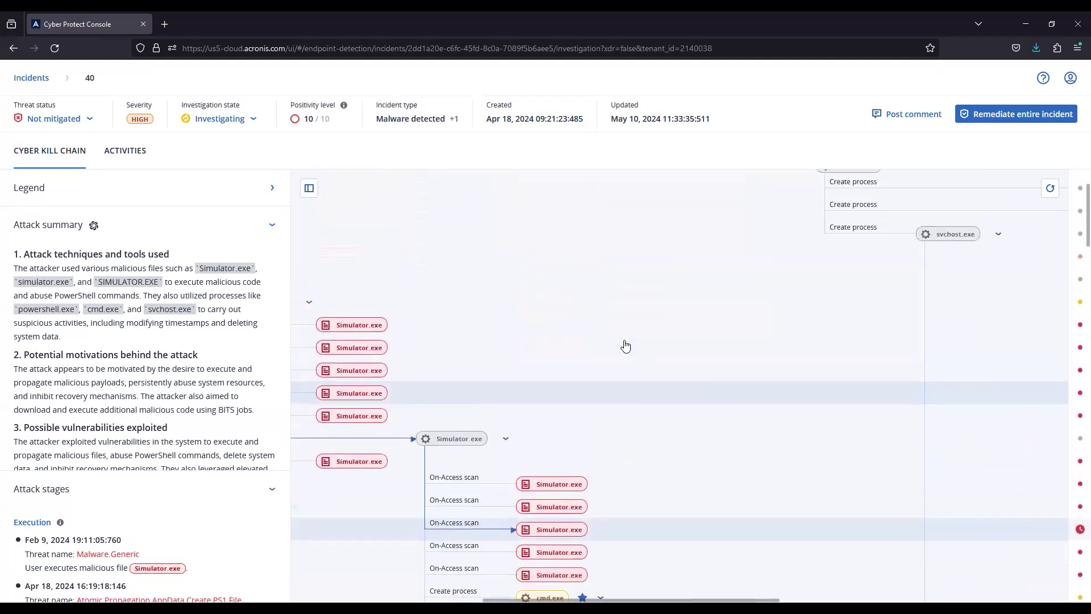
pyautogui.scroll(2, 625, 345)
pyautogui.hscroll(-8, 449, 246)
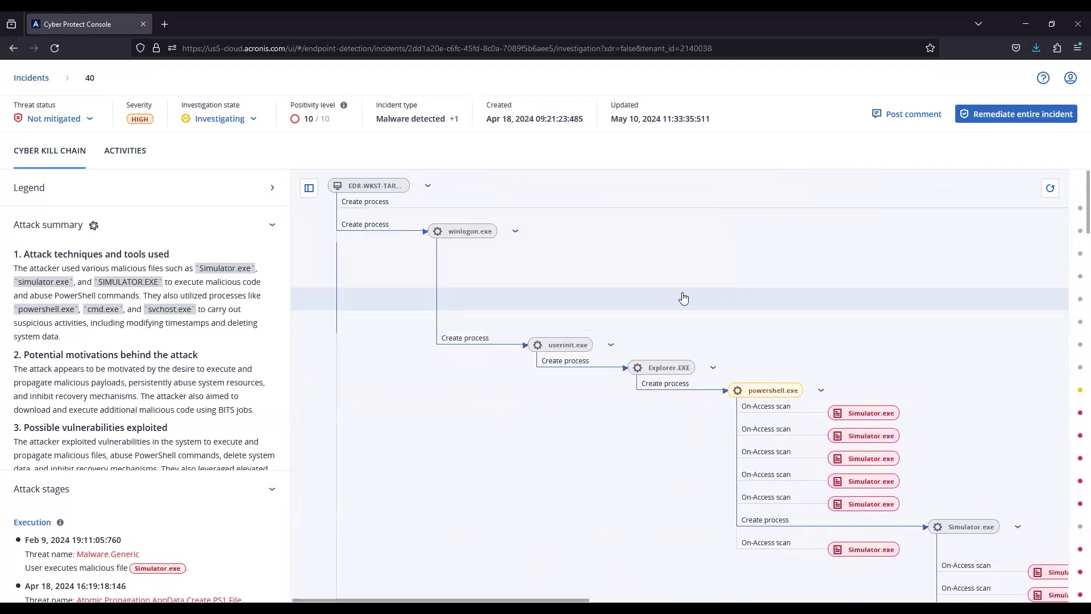
pyautogui.click(467, 191)
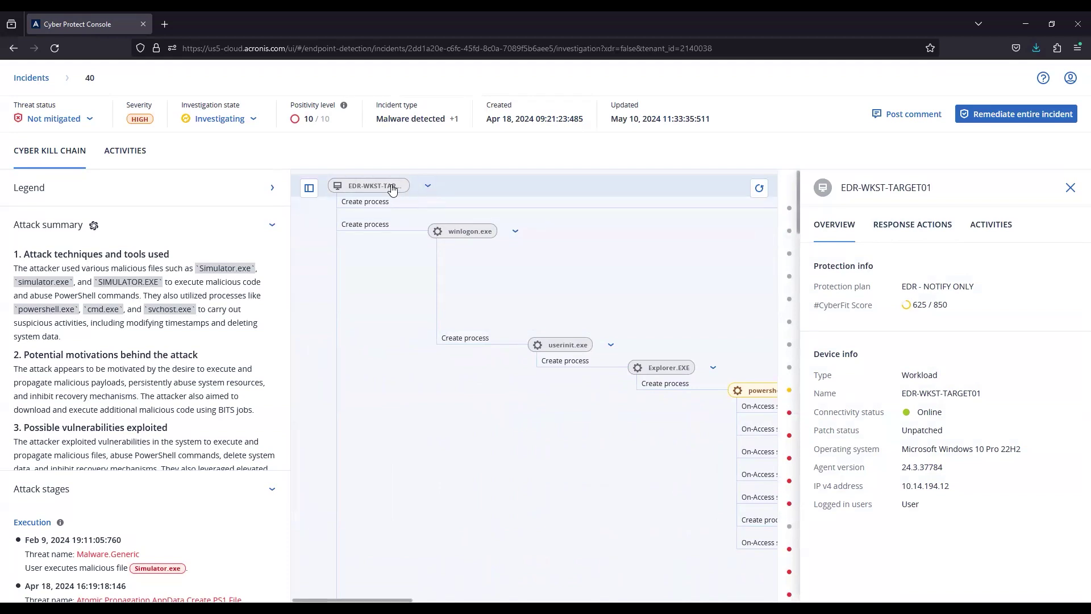
# - List EDR-WKST-TARGET01's actions: scripting, forensic backup, remote desktop, isolation, restart, recovery
pyautogui.click(903, 230)
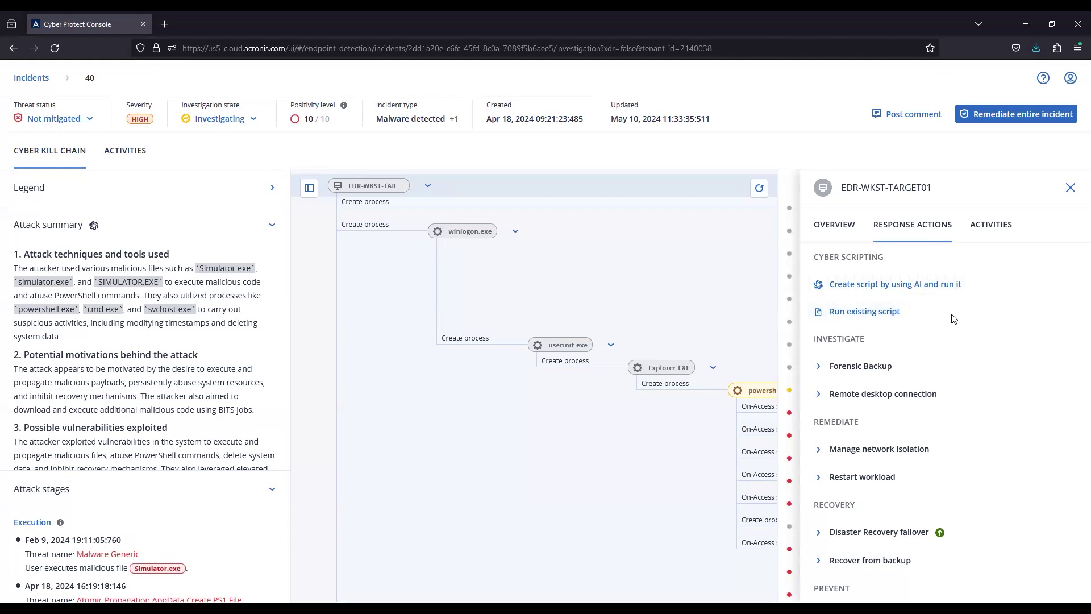
# - Expand Forensic Backup and view its options: raw memory dump, snapshot off, cloud storage, unchanged
pyautogui.scroll(-1, 954, 319)
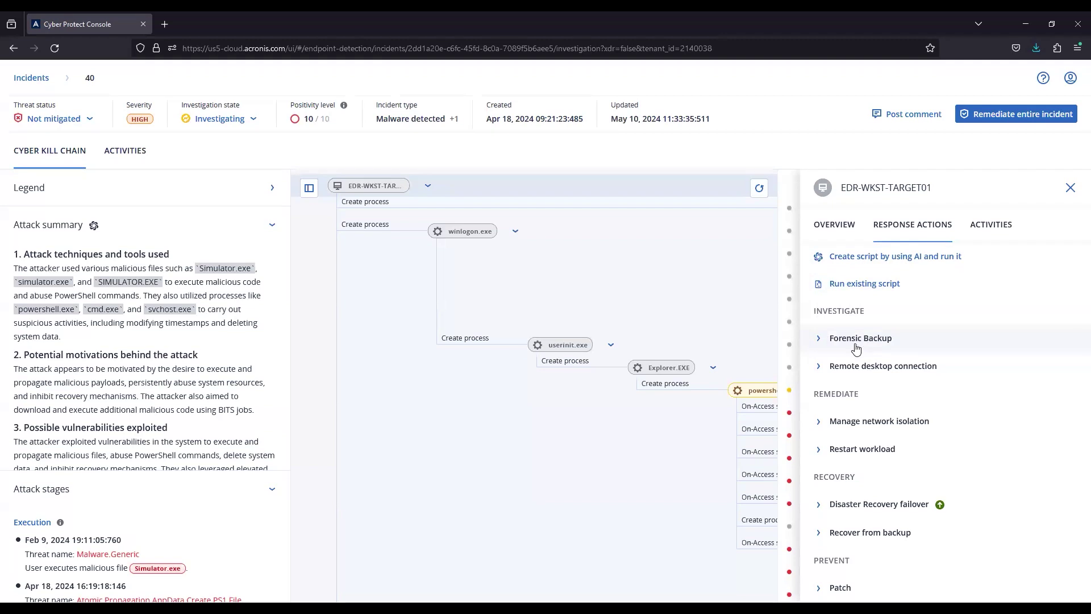
pyautogui.click(824, 339)
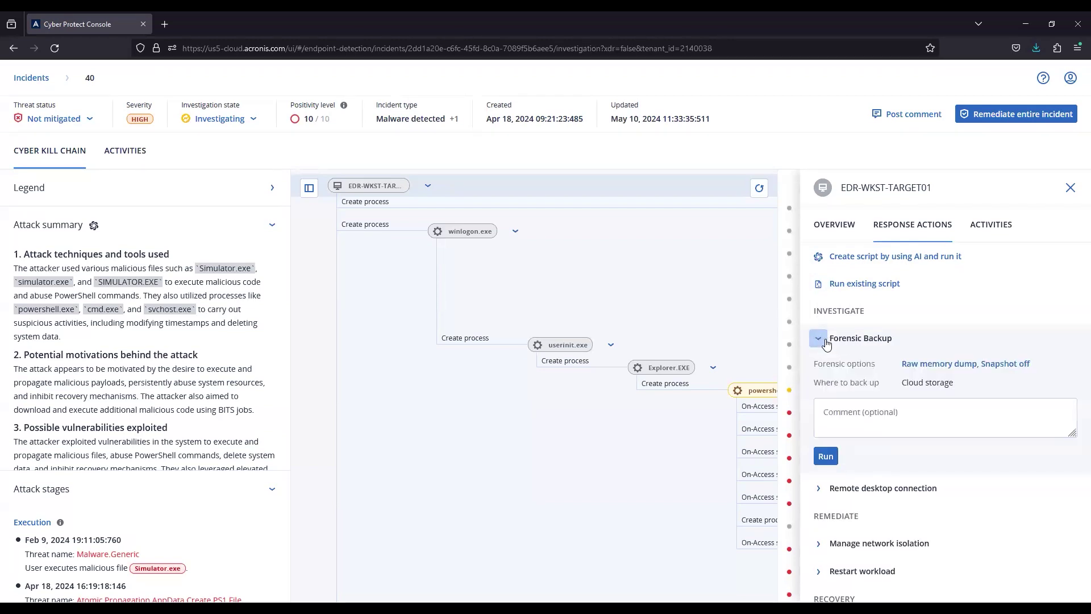
pyautogui.click(927, 365)
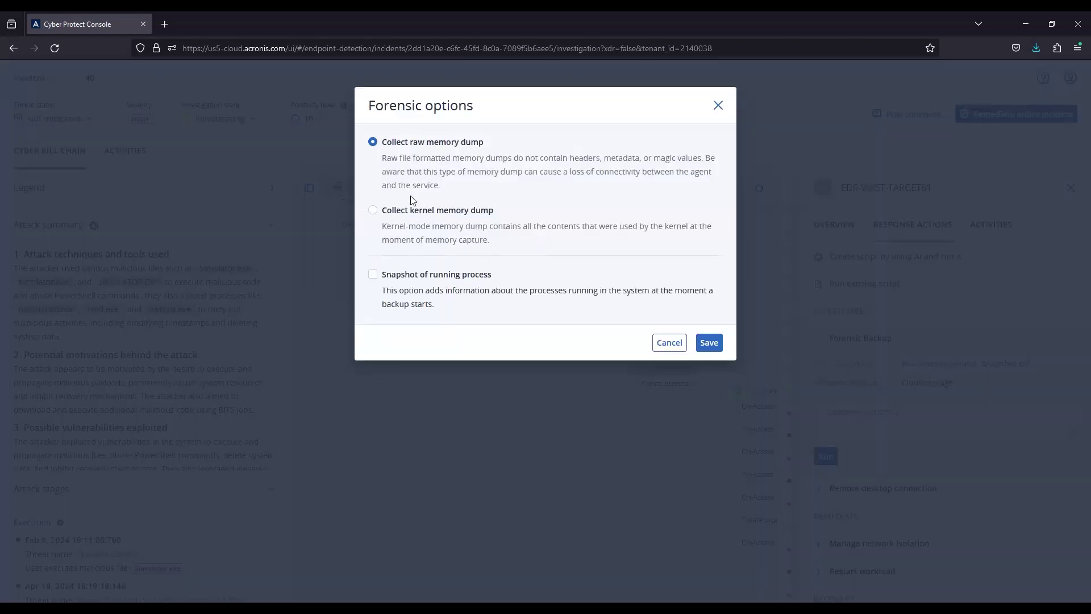
pyautogui.click(669, 342)
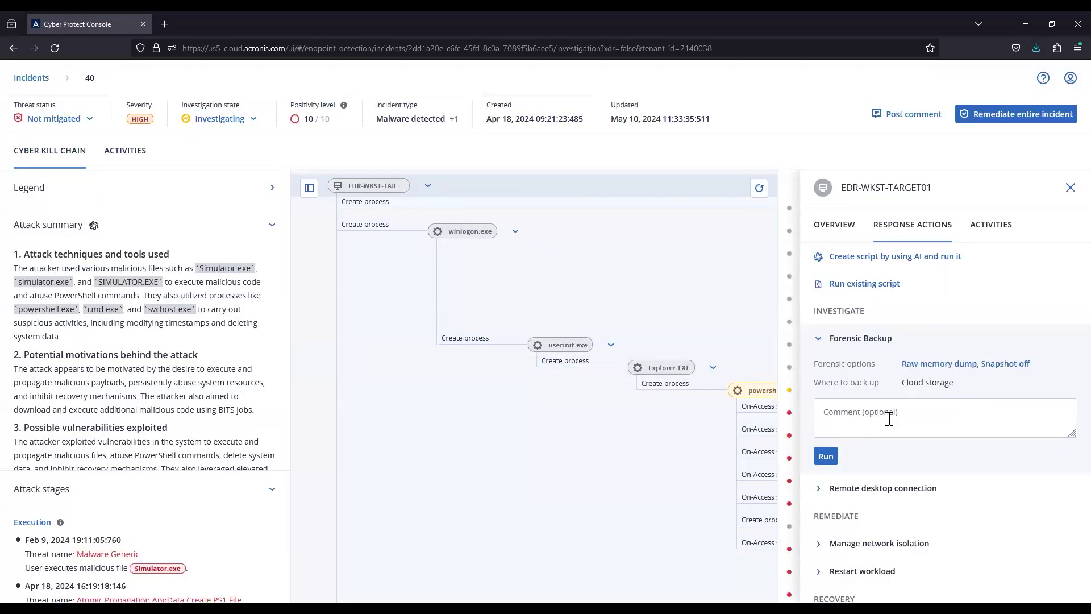
# - Collapse Forensic Backup, view remote desktop choices, and expand Manage network isolation
pyautogui.click(819, 338)
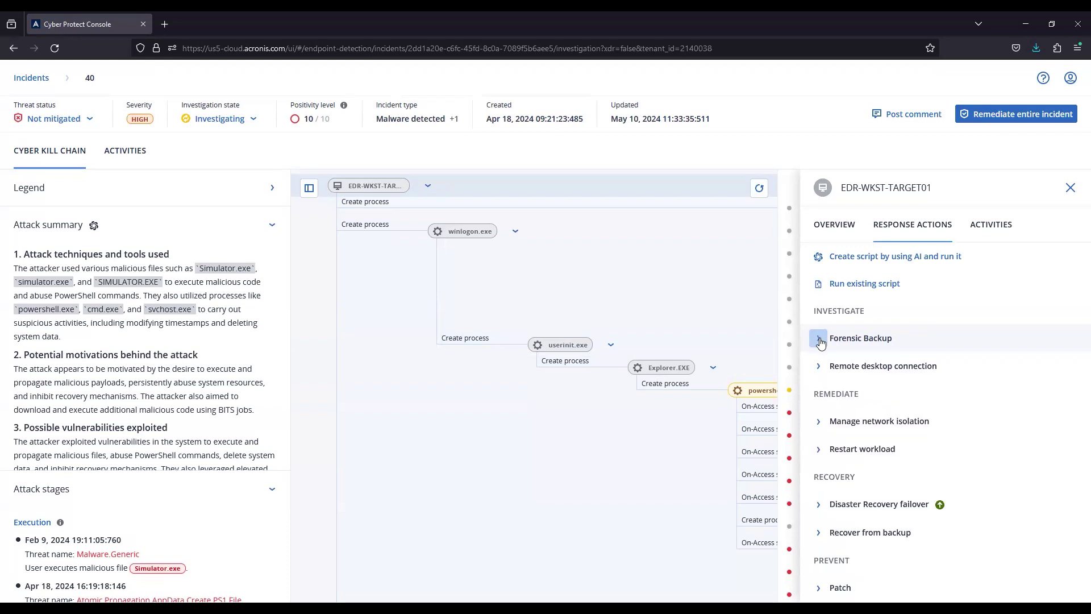
pyautogui.click(820, 367)
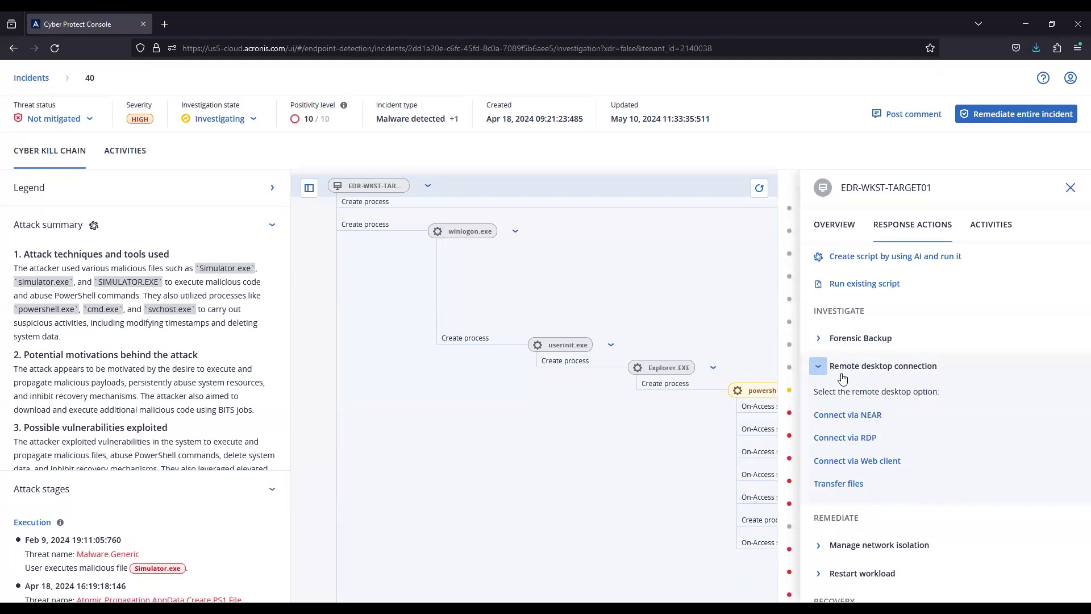
pyautogui.click(819, 368)
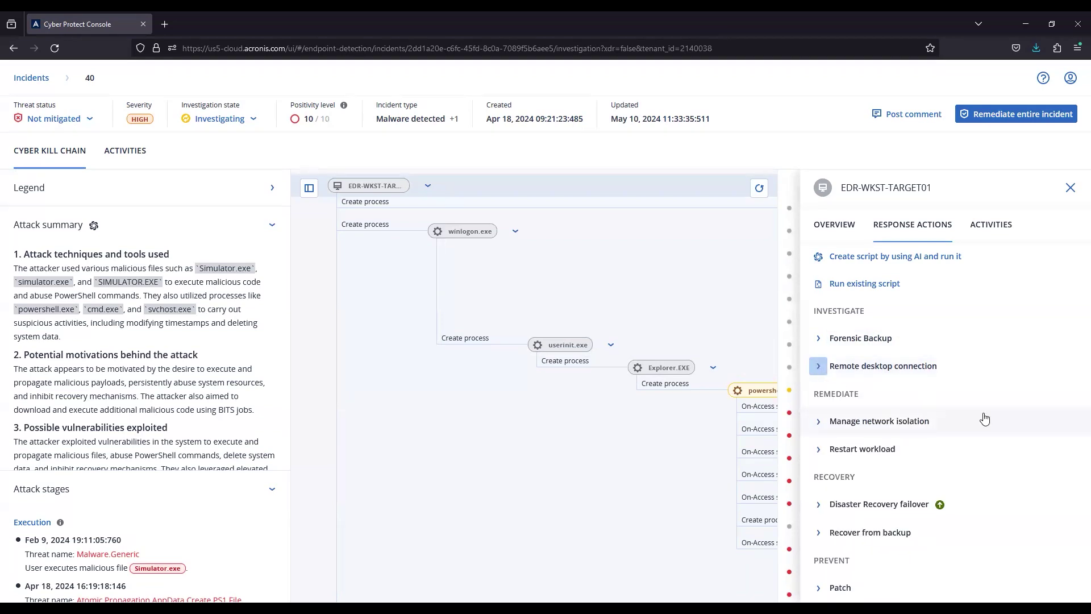
pyautogui.click(819, 423)
# - Keep Isolate only as the immediate action and visit the user Message and Comment fields
pyautogui.scroll(-3, 989, 375)
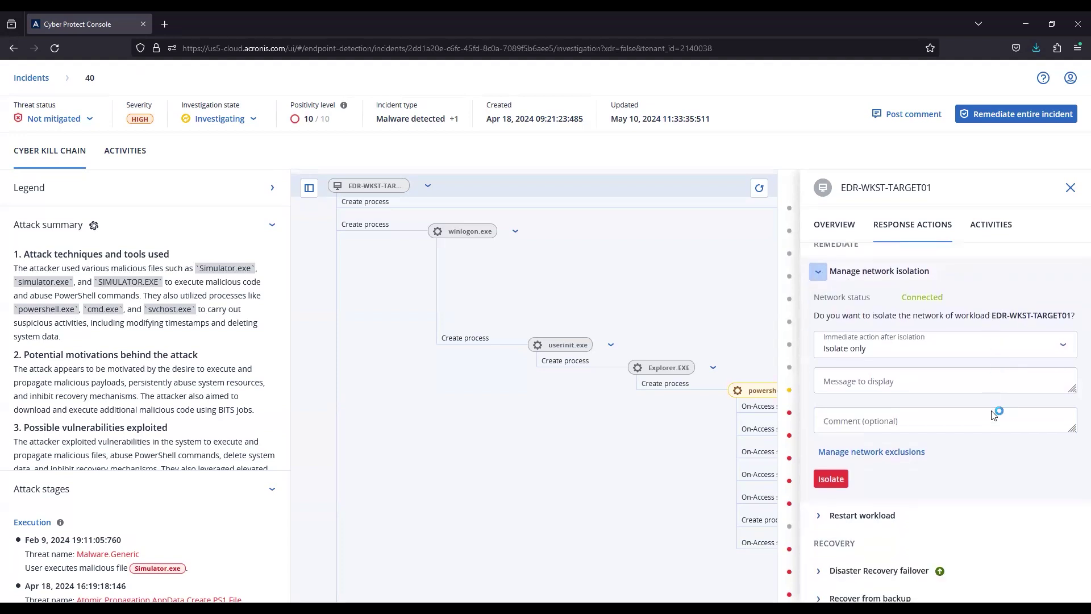
pyautogui.click(968, 352)
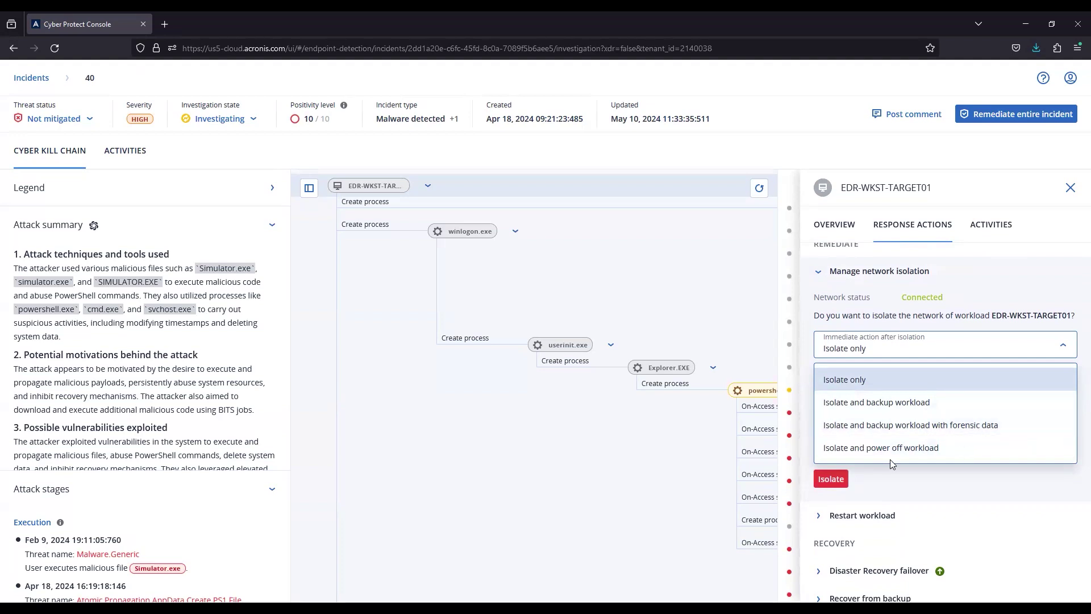
pyautogui.click(1004, 355)
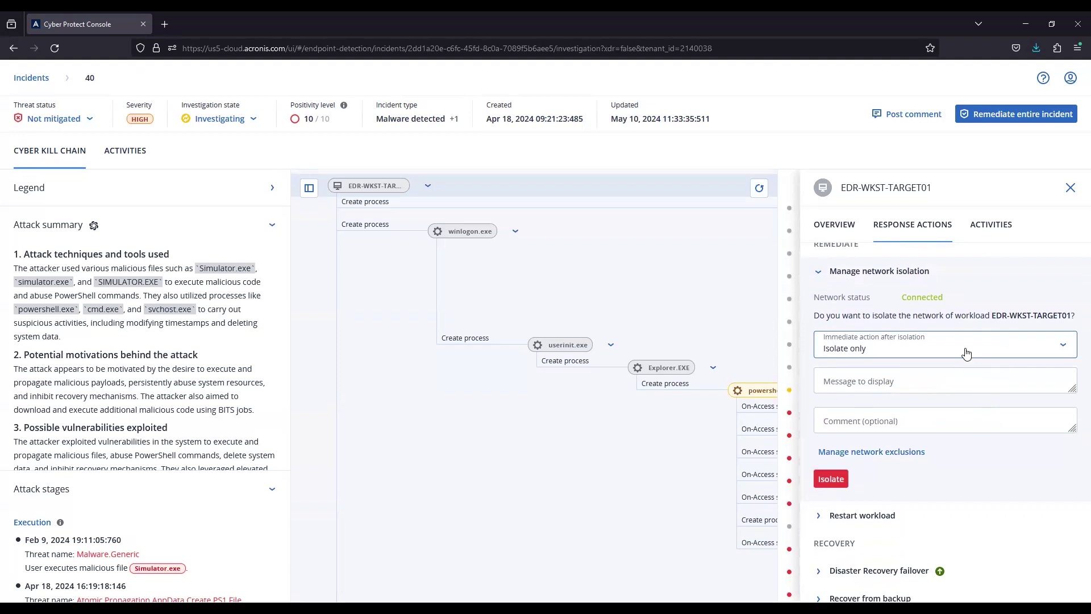
pyautogui.click(906, 382)
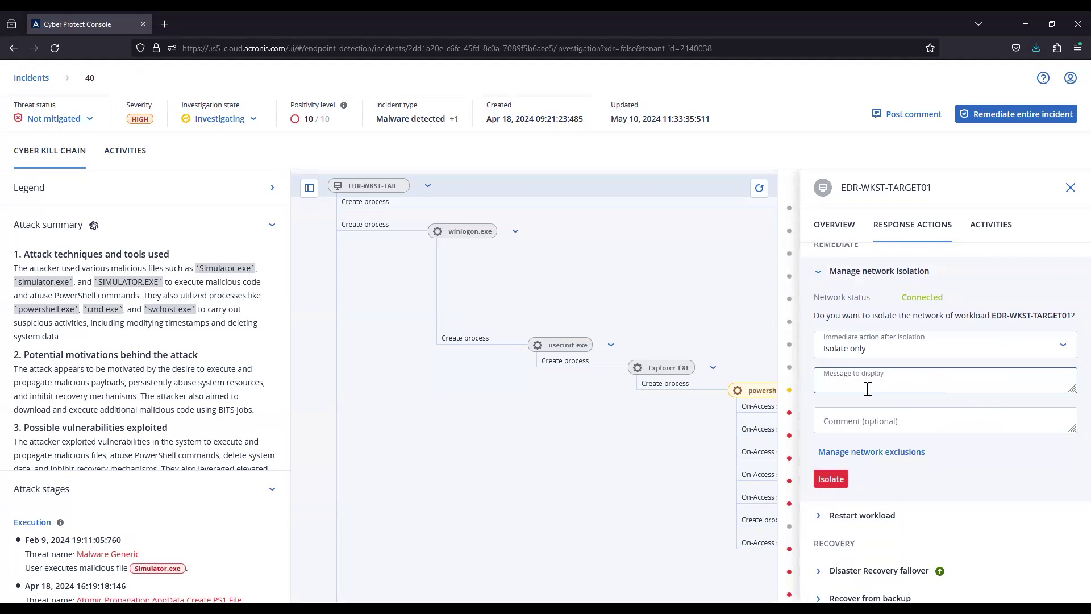
pyautogui.click(918, 434)
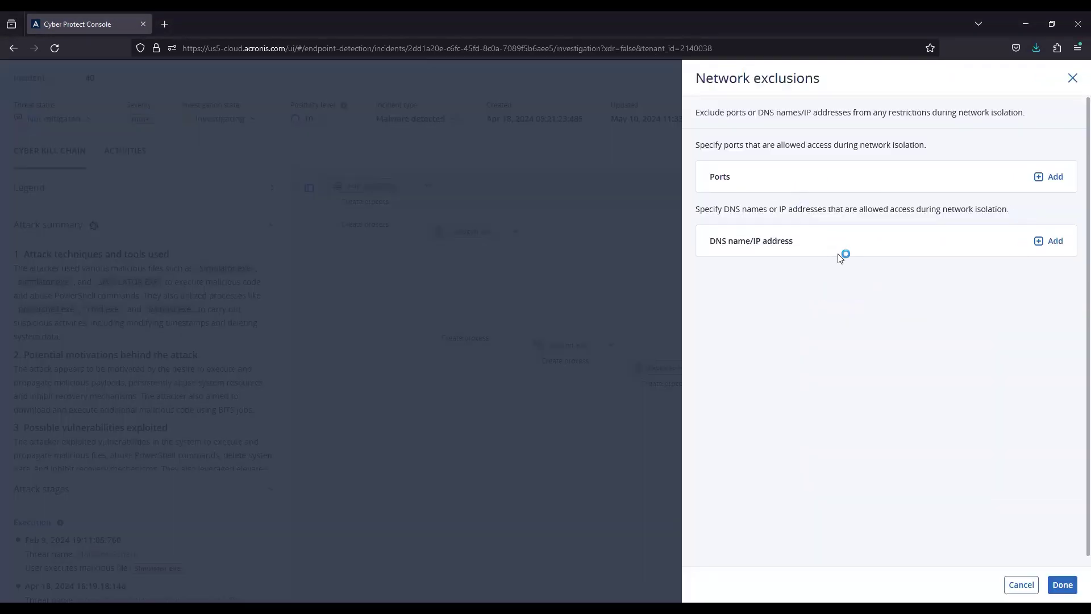
# - Start a port exclusion, check its traffic direction choices, and cancel without adding it
pyautogui.click(1051, 176)
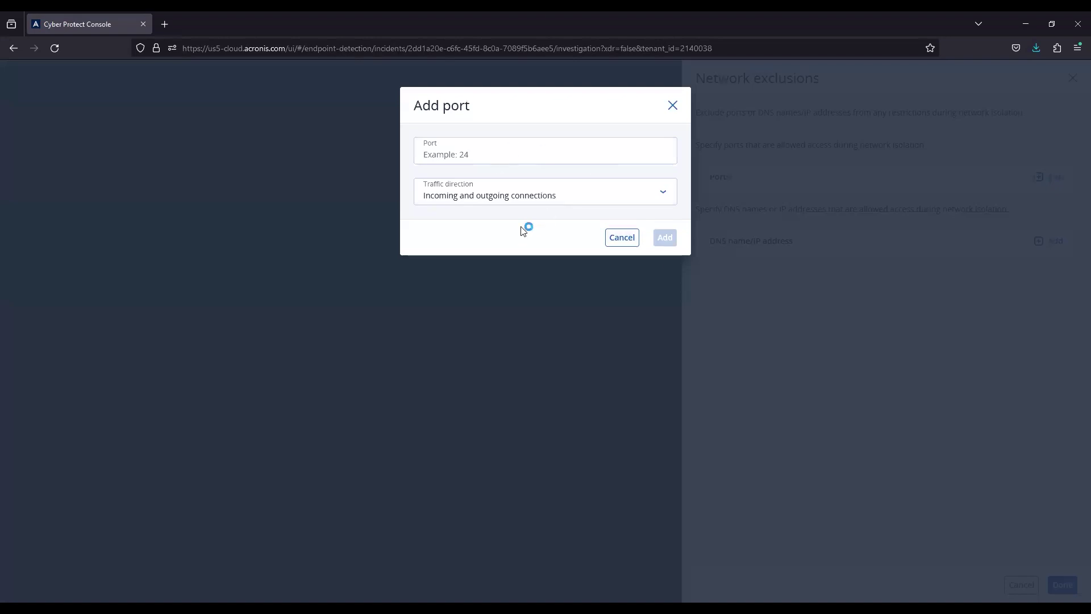
pyautogui.click(646, 200)
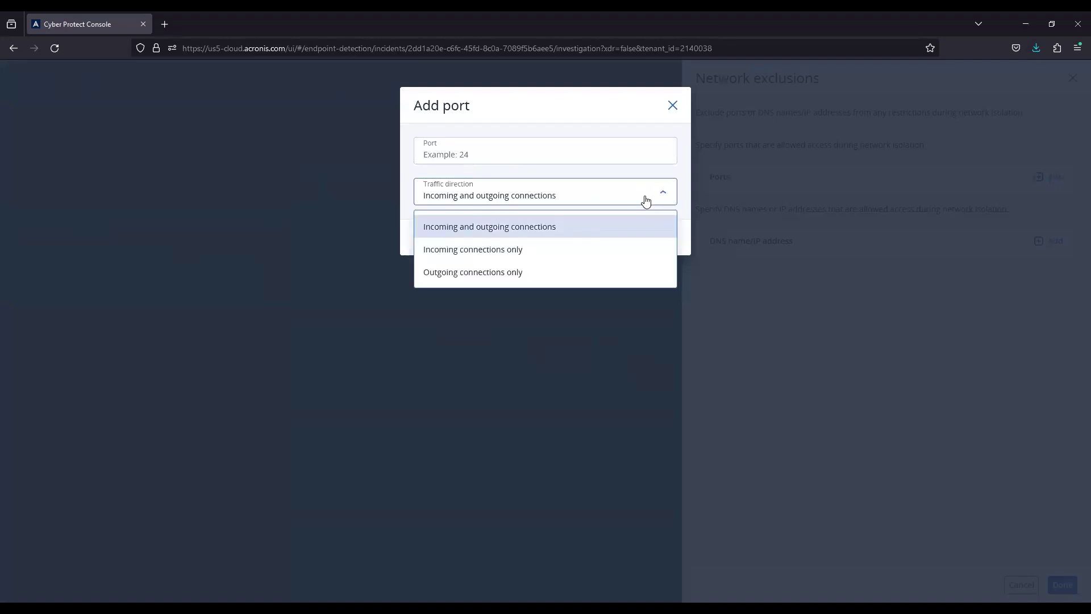
pyautogui.click(646, 201)
pyautogui.click(631, 238)
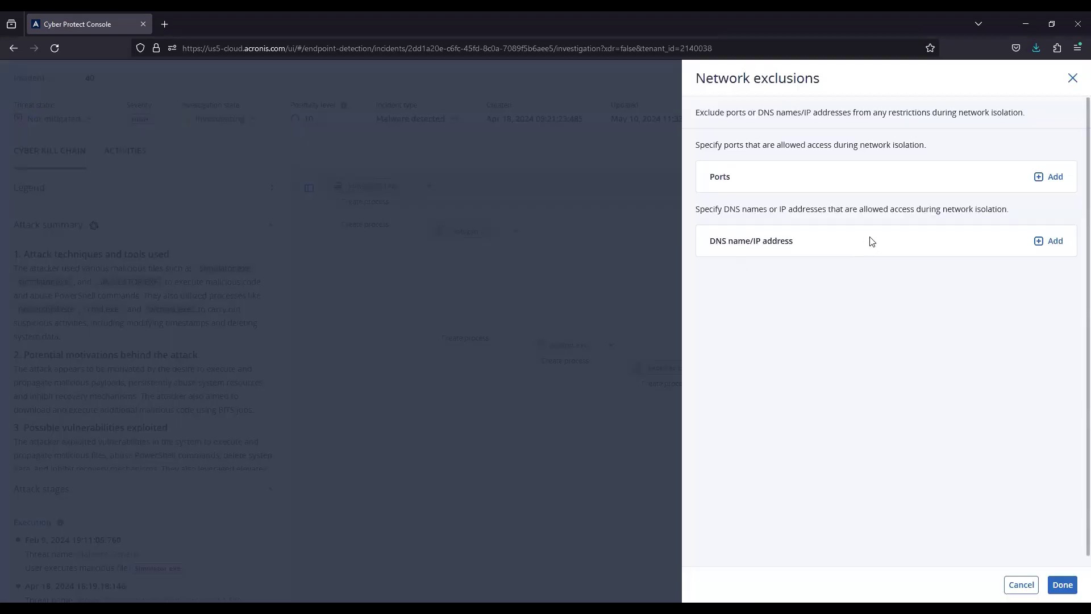
# - Cancel a DNS name/IP exclusion as well, then close exclusions and collapse isolation options
pyautogui.click(1047, 241)
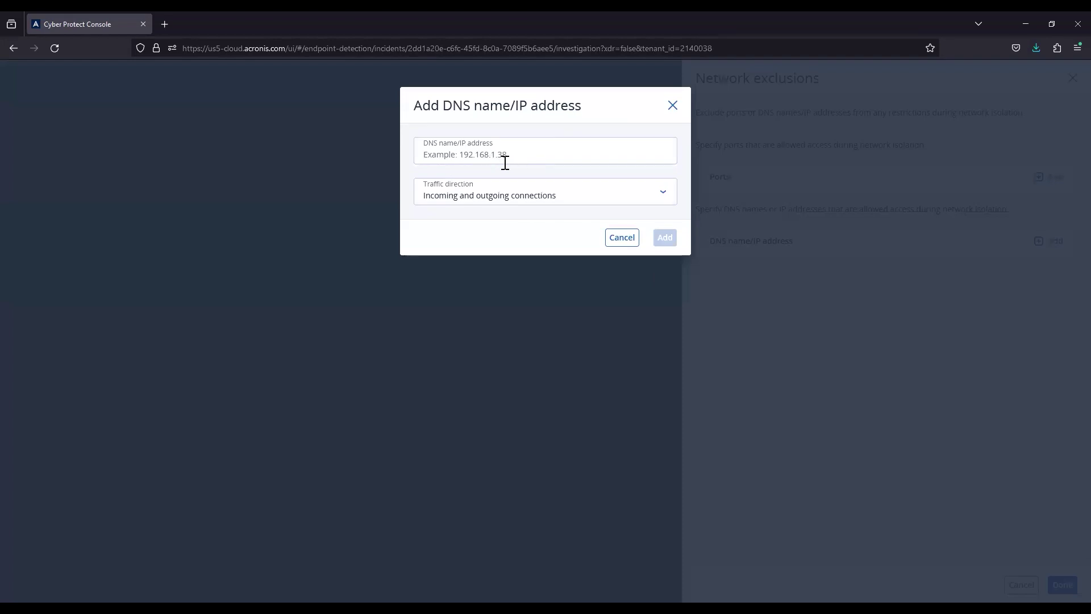
pyautogui.click(660, 195)
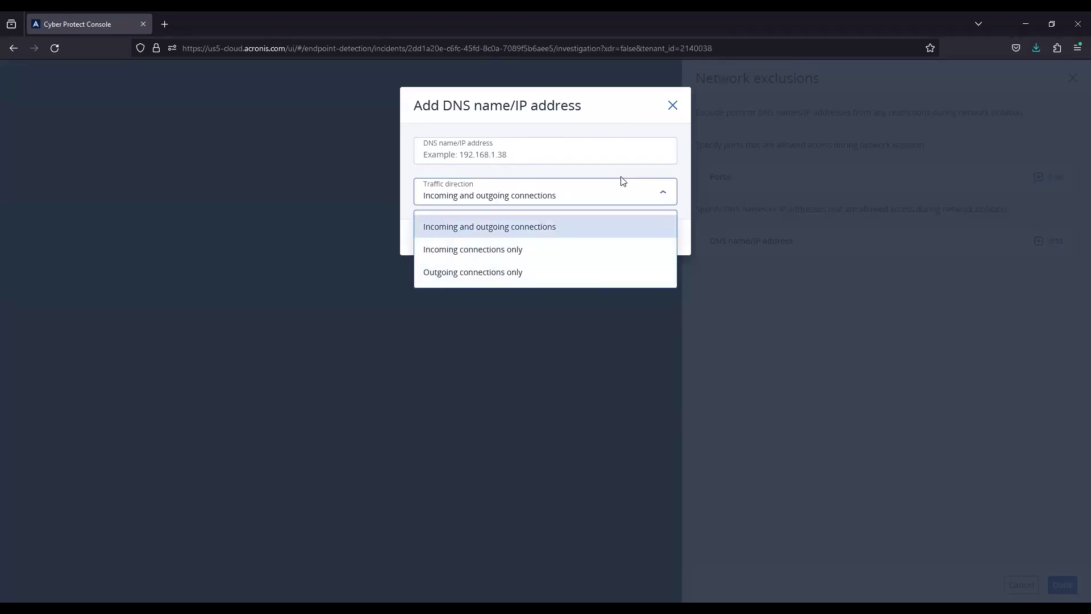
pyautogui.click(663, 192)
pyautogui.click(621, 239)
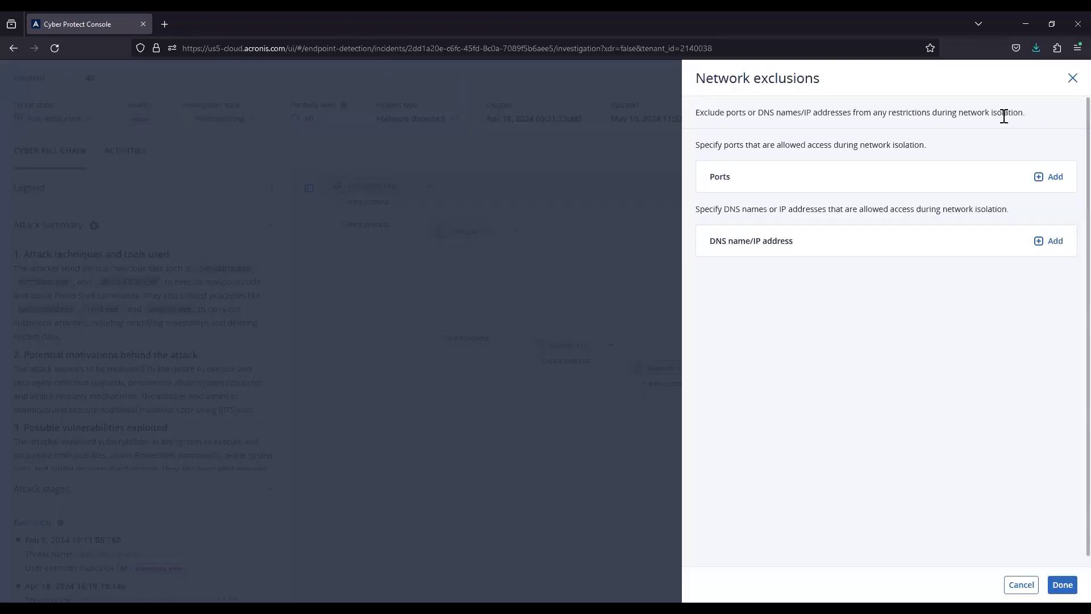
pyautogui.click(1072, 78)
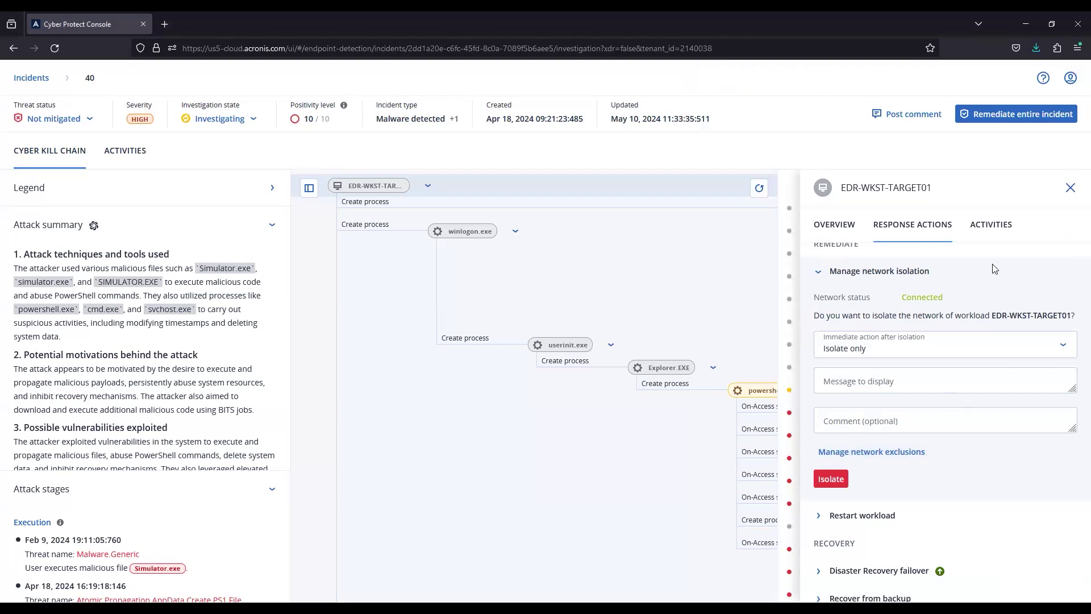
pyautogui.click(839, 272)
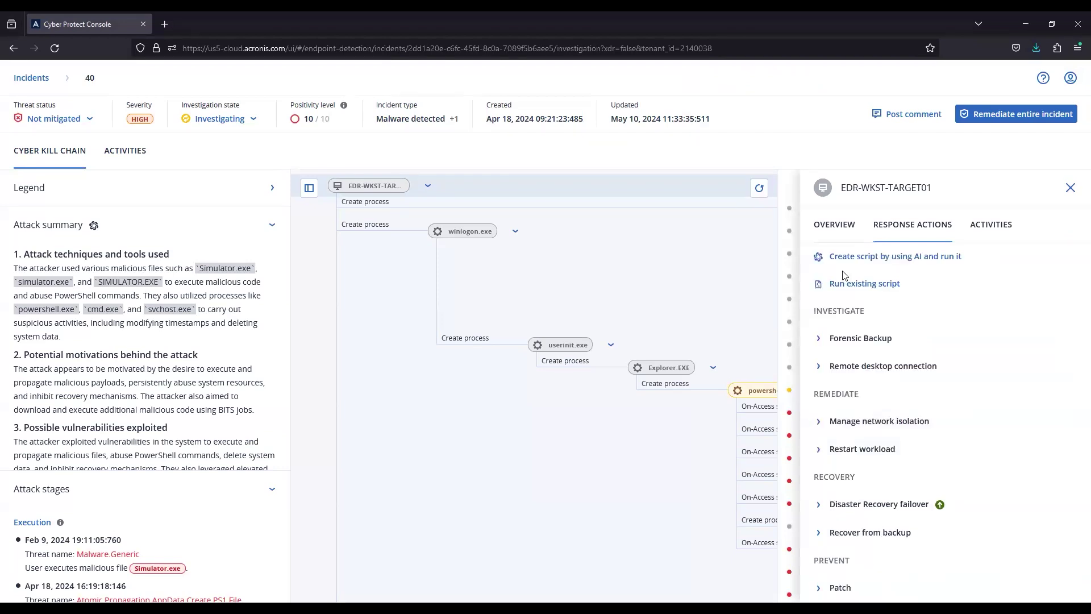
pyautogui.click(861, 449)
pyautogui.scroll(-4, 943, 446)
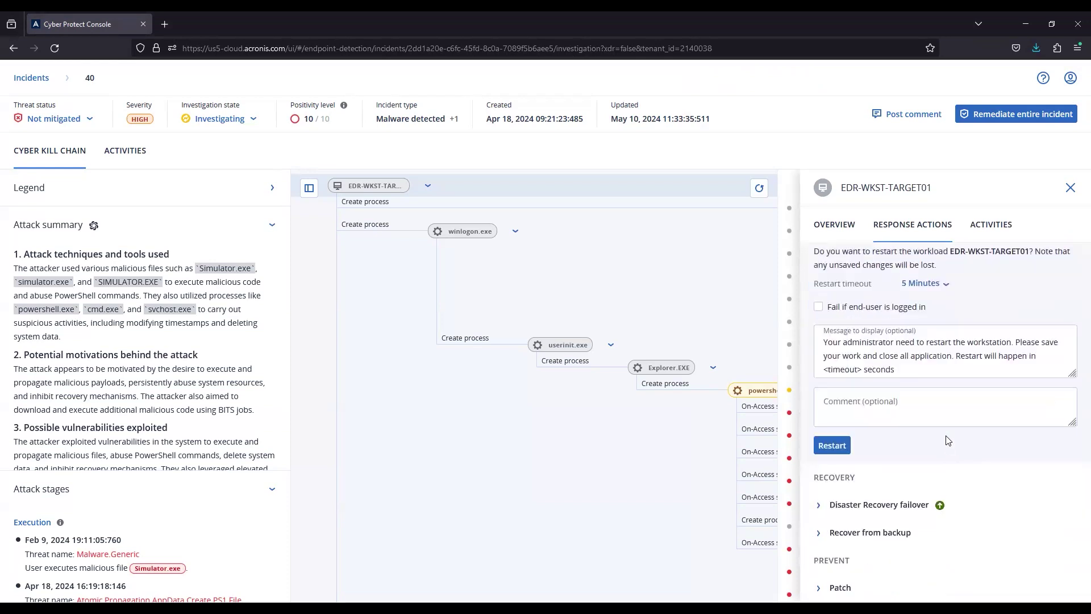
pyautogui.scroll(1, 948, 440)
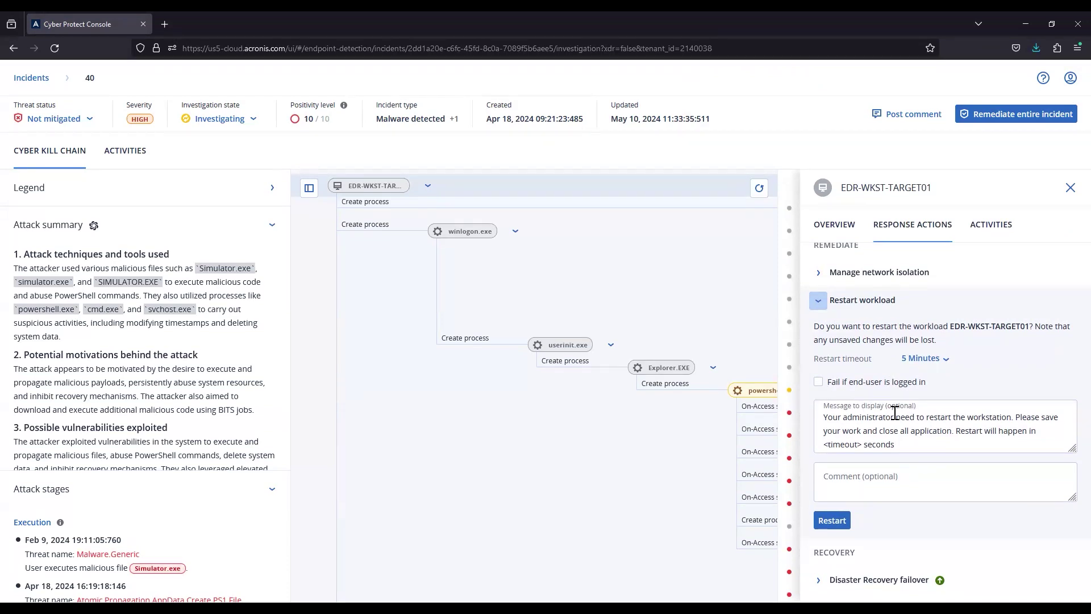
pyautogui.click(819, 302)
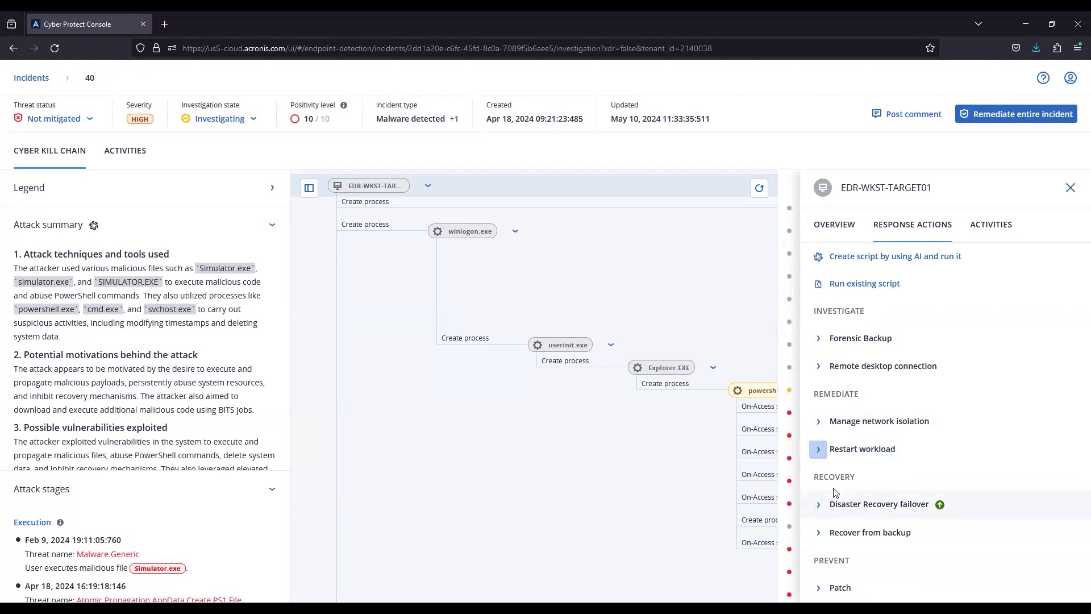
pyautogui.click(821, 506)
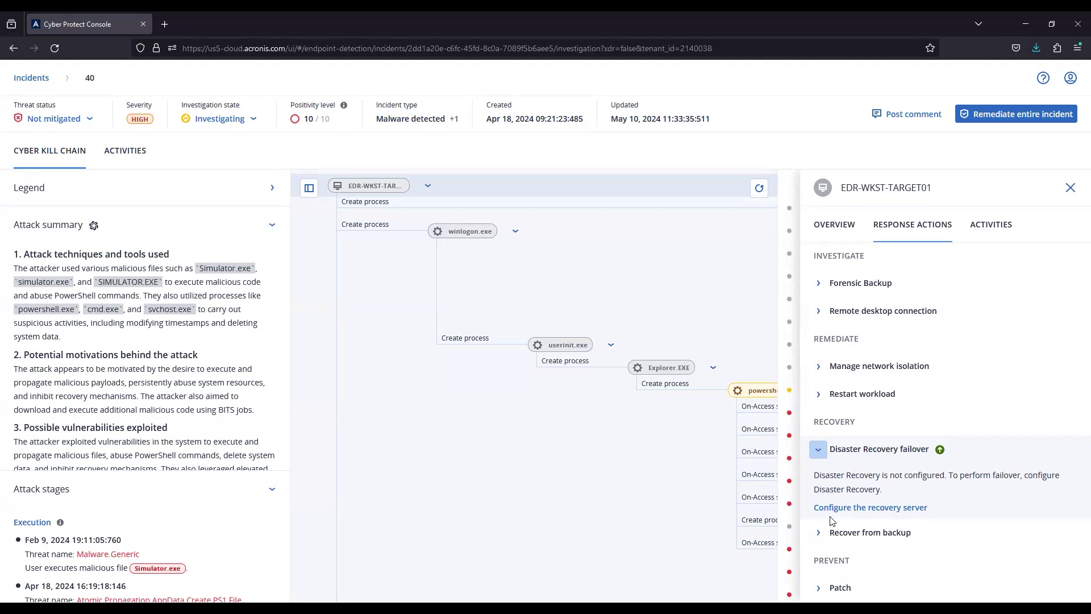
pyautogui.click(886, 507)
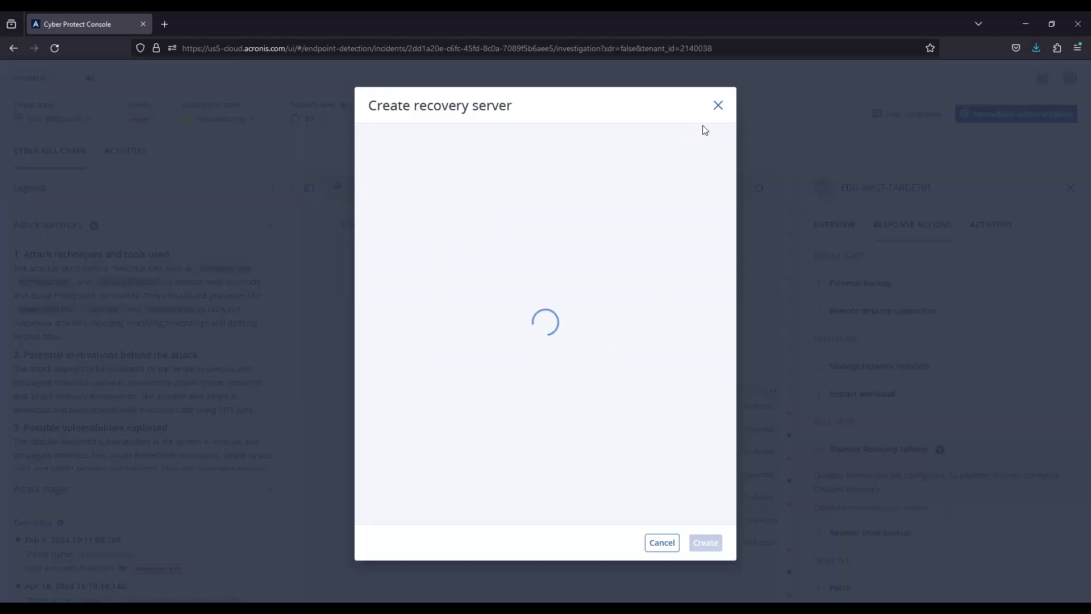
pyautogui.click(717, 106)
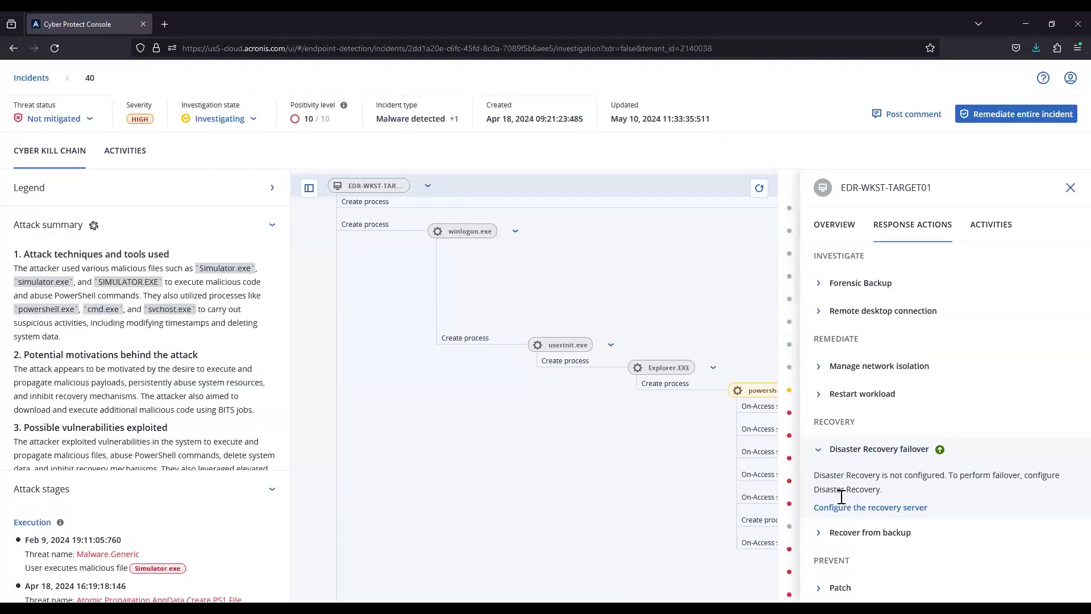
pyautogui.moveTo(941, 452)
pyautogui.click(819, 450)
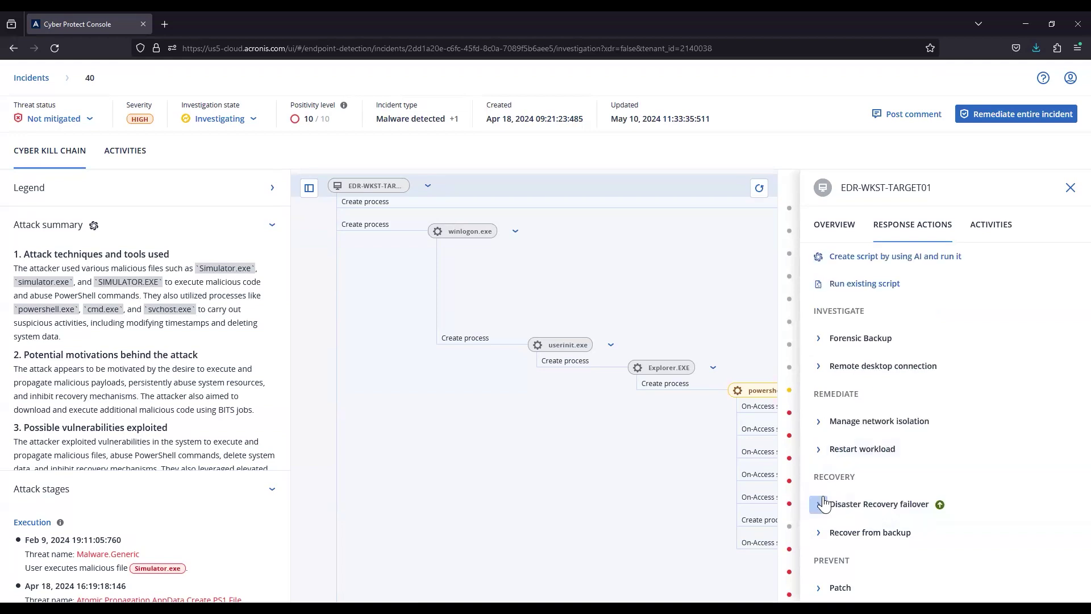
pyautogui.click(819, 532)
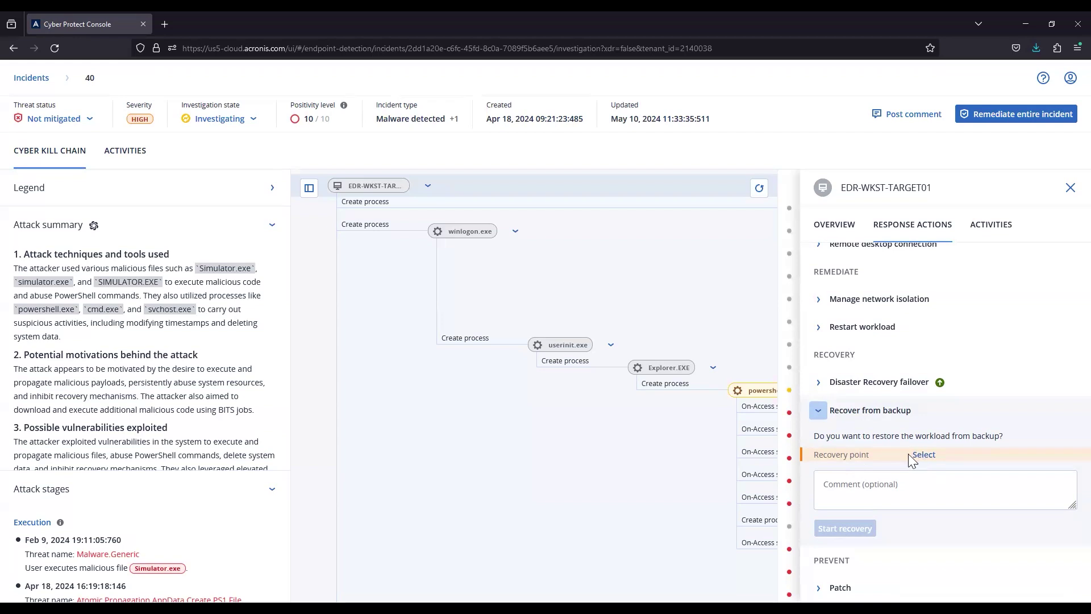
pyautogui.click(925, 455)
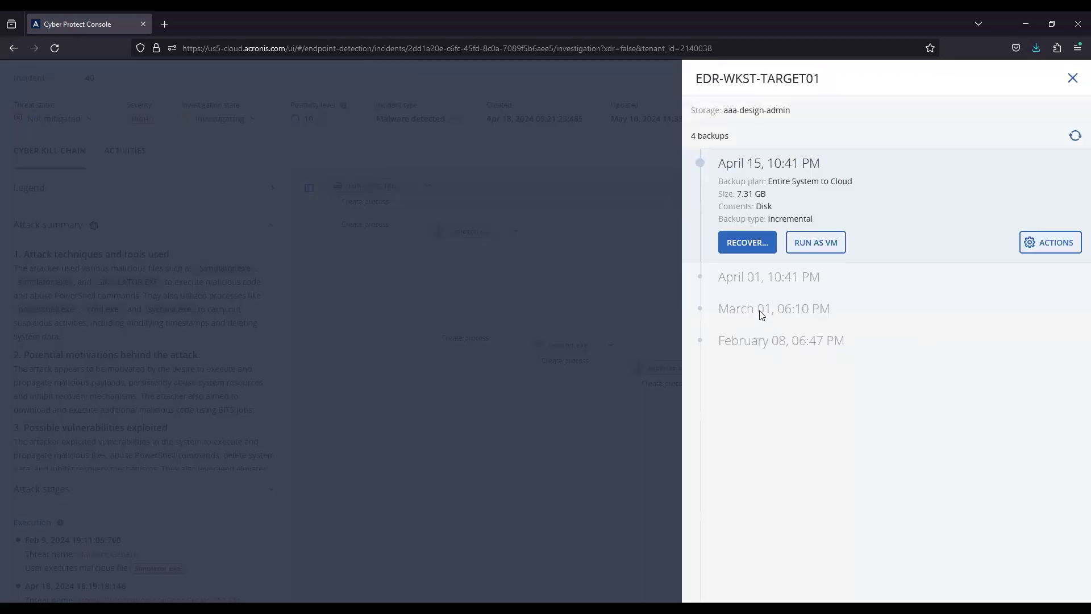
pyautogui.click(762, 310)
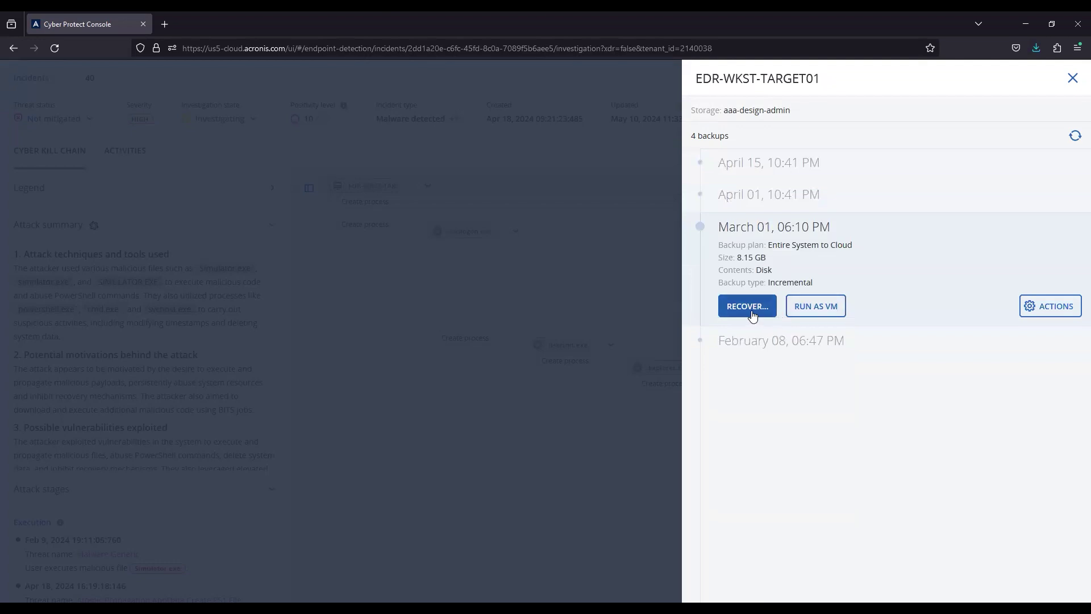
pyautogui.click(749, 306)
pyautogui.click(1073, 78)
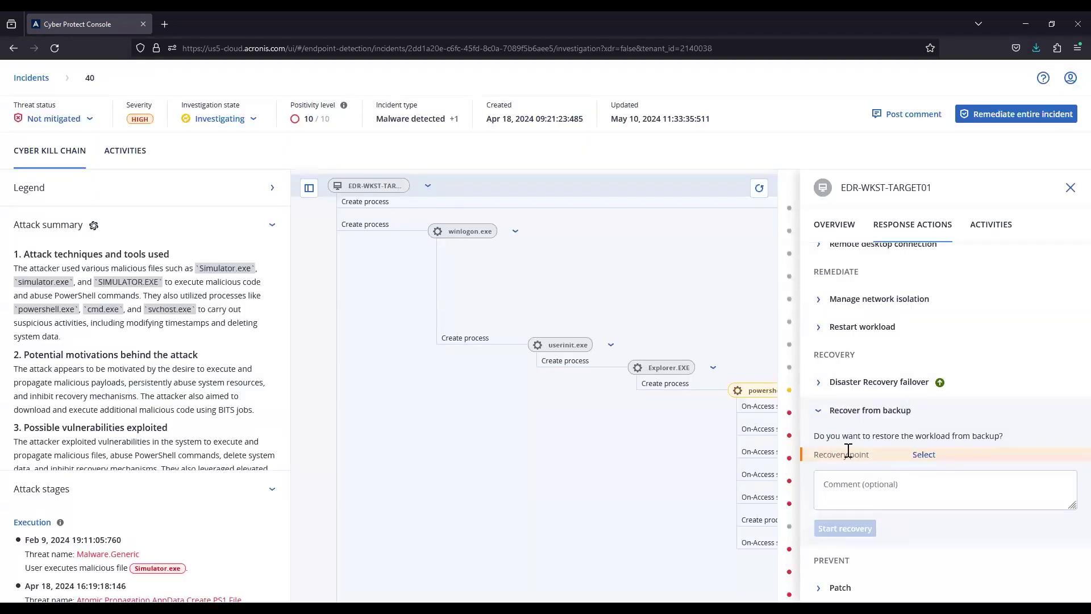
pyautogui.click(819, 411)
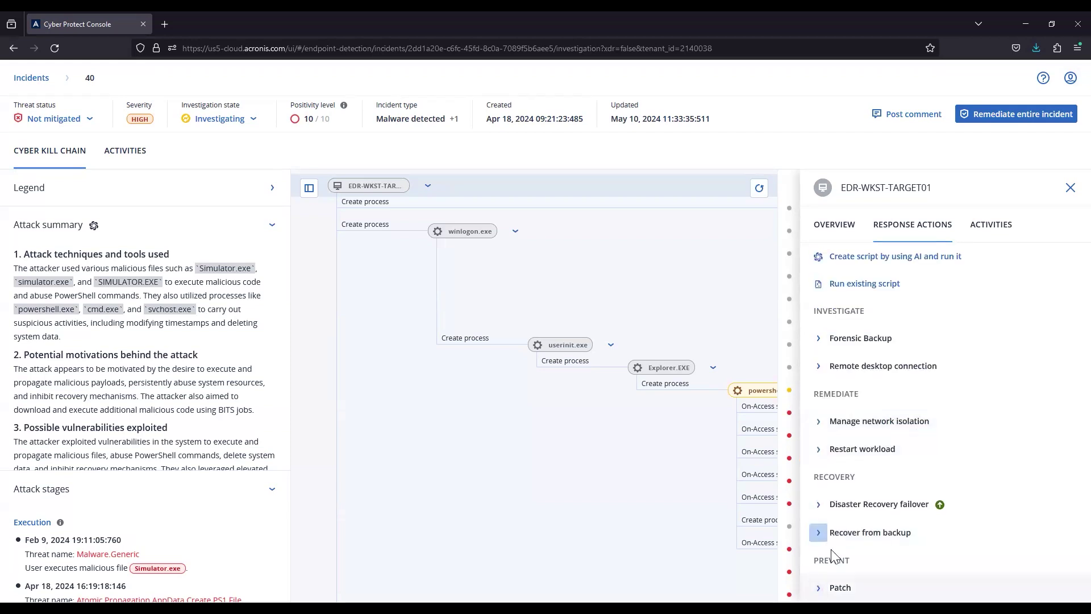
# - Expand the Patch options for EDR-WKST-TARGET01
pyautogui.click(819, 587)
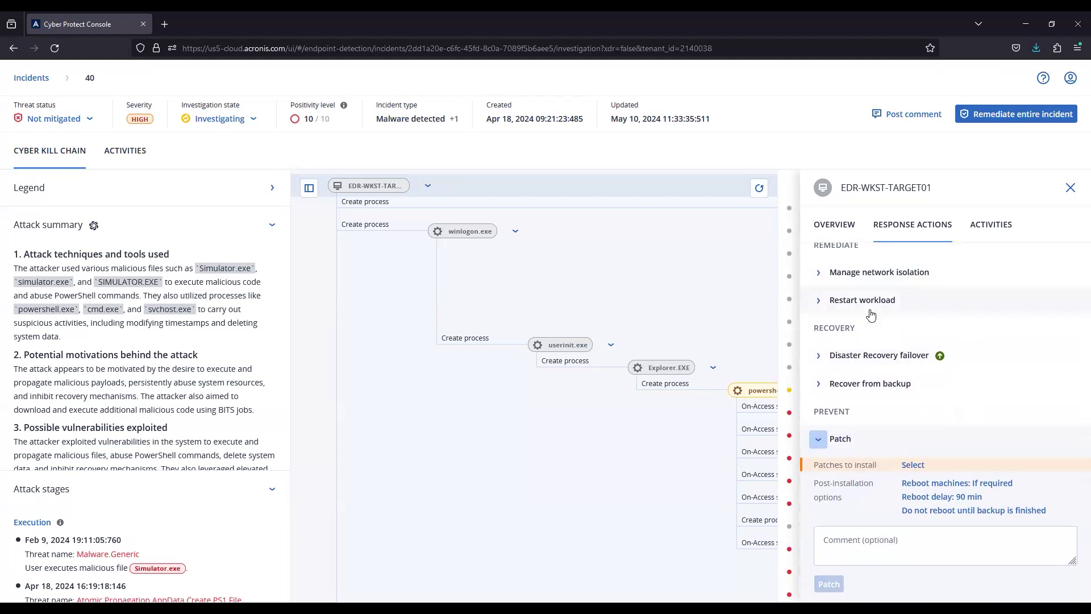
pyautogui.scroll(3, 874, 466)
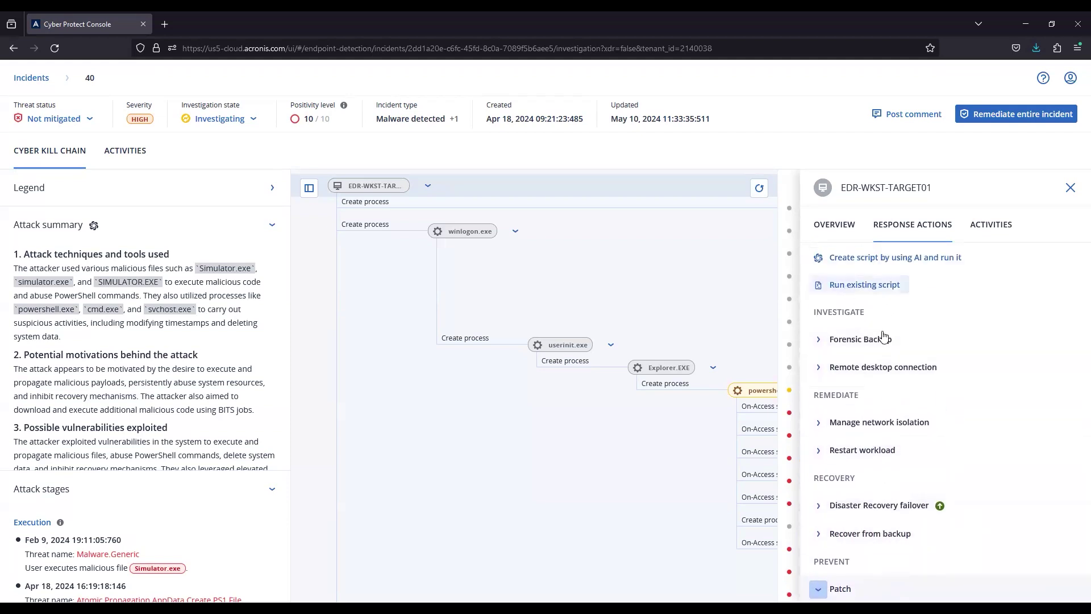
pyautogui.scroll(-2, 874, 320)
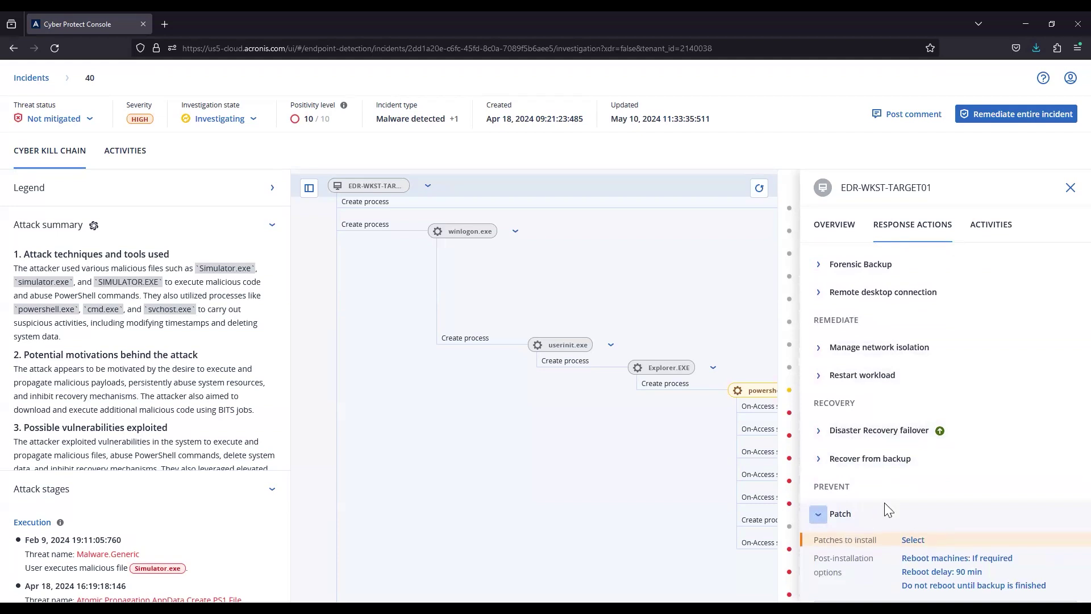
pyautogui.scroll(-2, 884, 502)
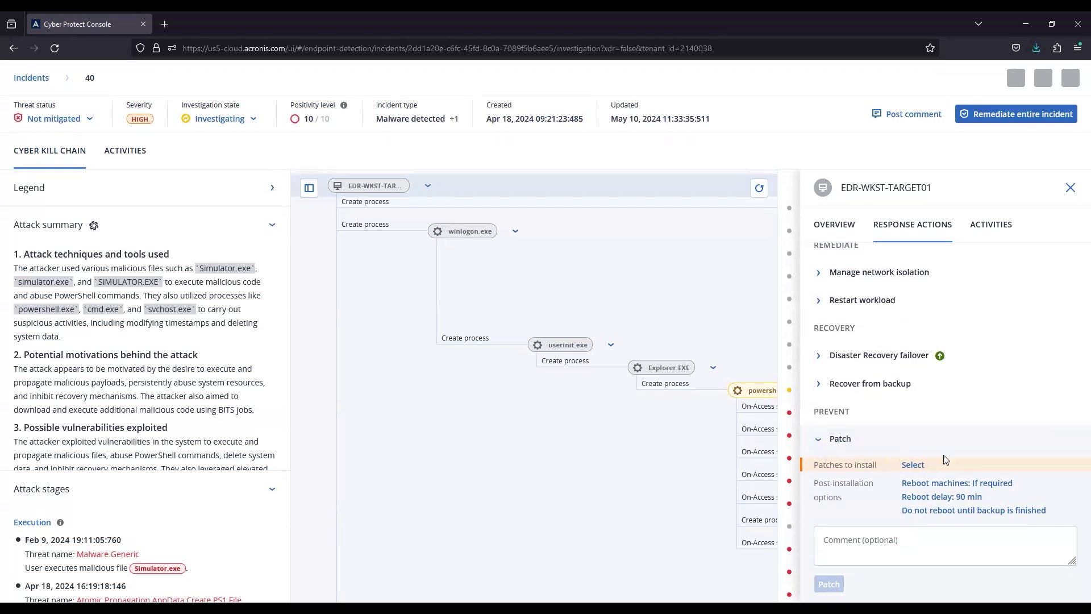
# - View the patch list and reboot options, leaving no patches and a 90 min reboot delay
pyautogui.click(913, 465)
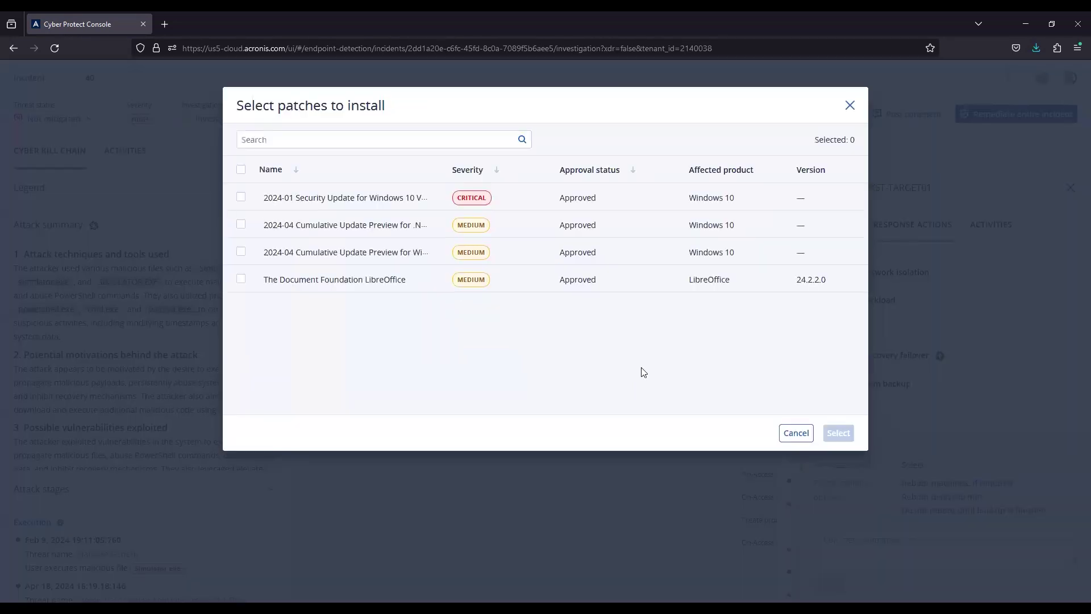
pyautogui.click(795, 433)
pyautogui.click(954, 489)
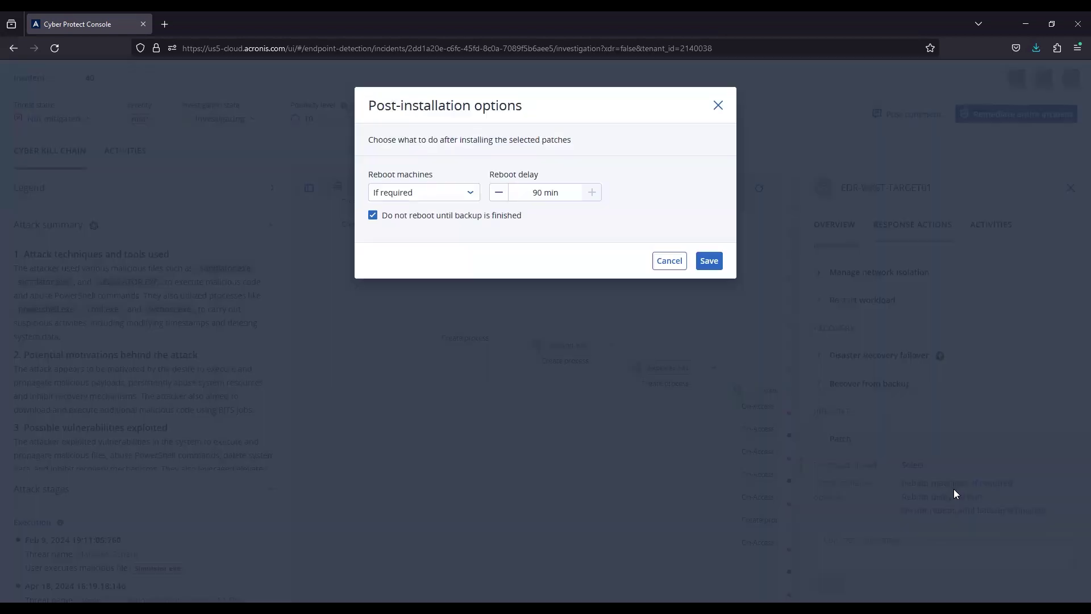
pyautogui.click(668, 261)
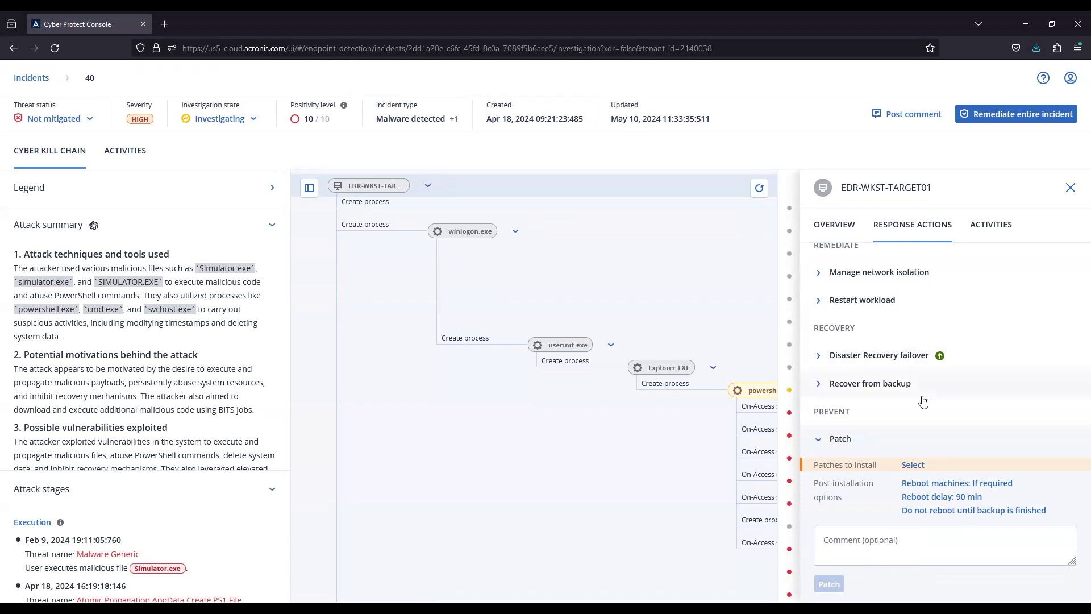
pyautogui.scroll(3, 920, 386)
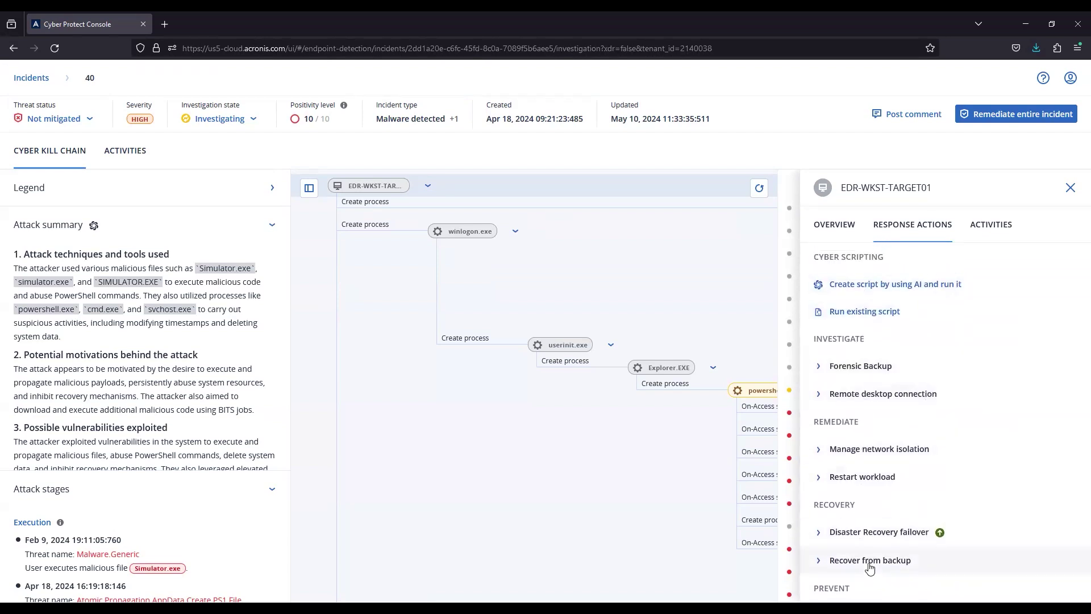
# - Close the workload panel and set Remediate entire incident to True positive with Quarantine threats
pyautogui.click(1071, 187)
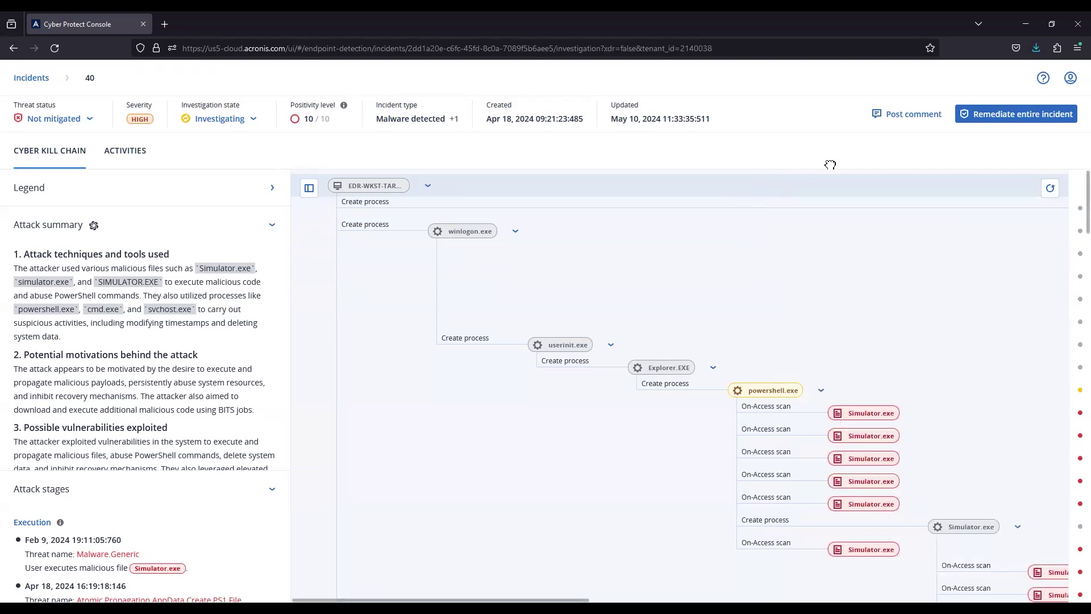
pyautogui.click(1030, 117)
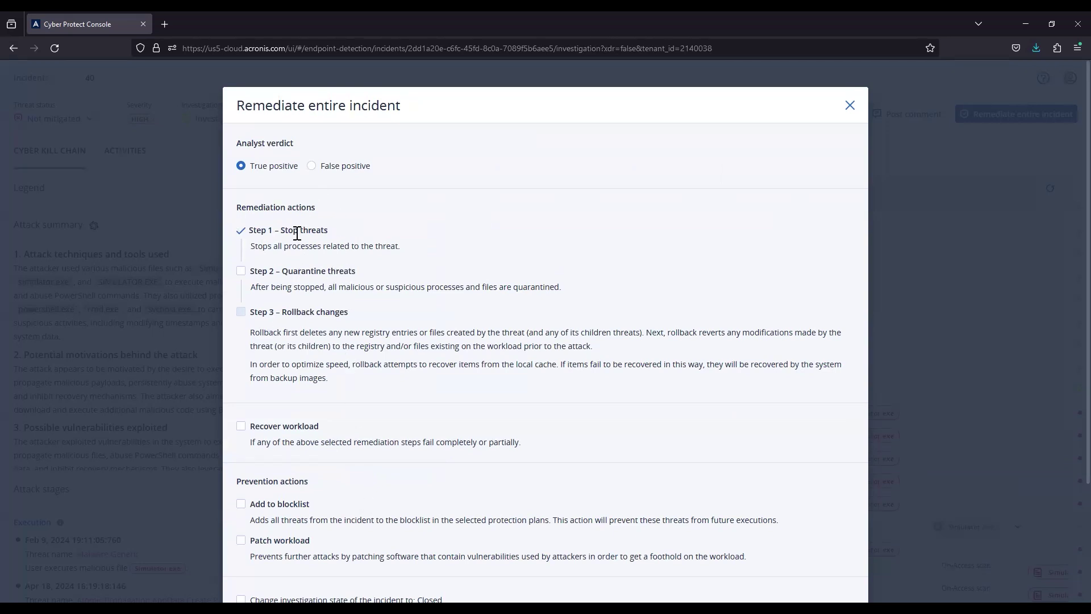
pyautogui.click(336, 172)
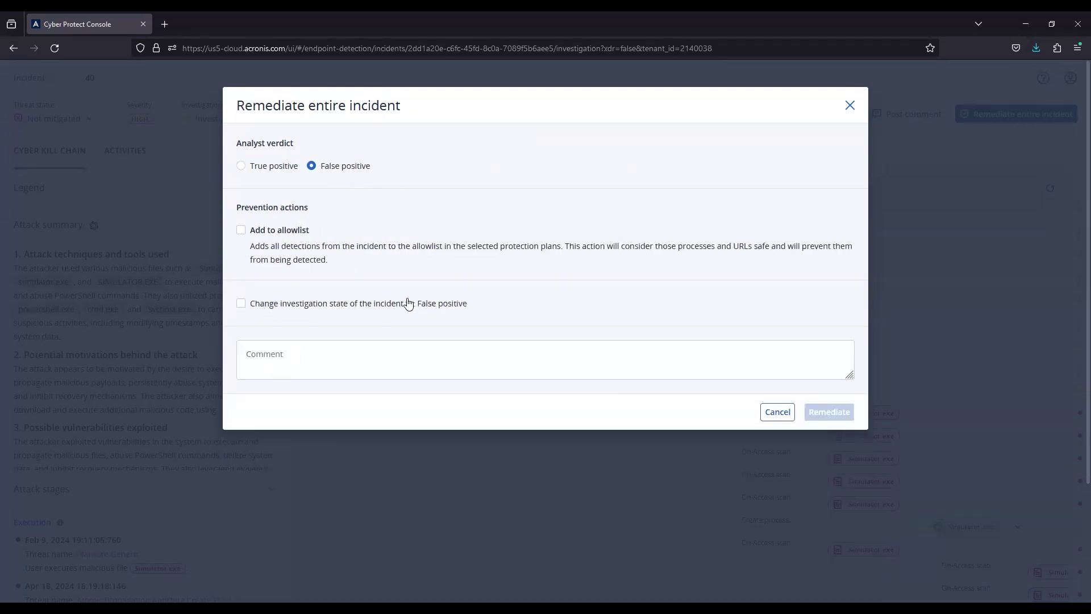
pyautogui.click(278, 171)
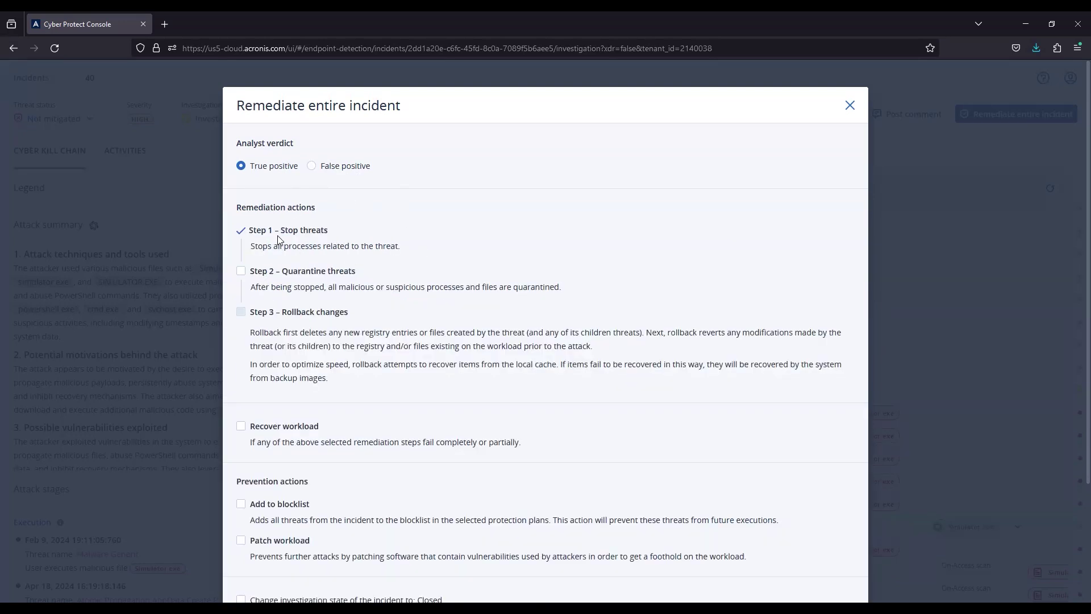
pyautogui.click(250, 272)
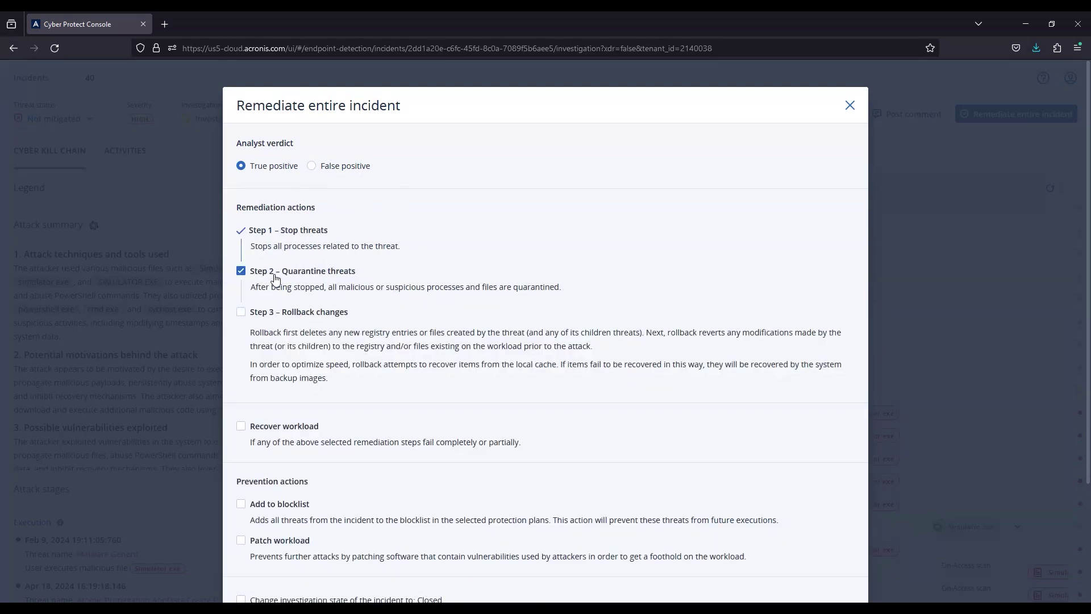
# - Add Step 3 Rollback changes and Recover workload to the incident remediation
pyautogui.click(241, 312)
pyautogui.scroll(-1, 424, 317)
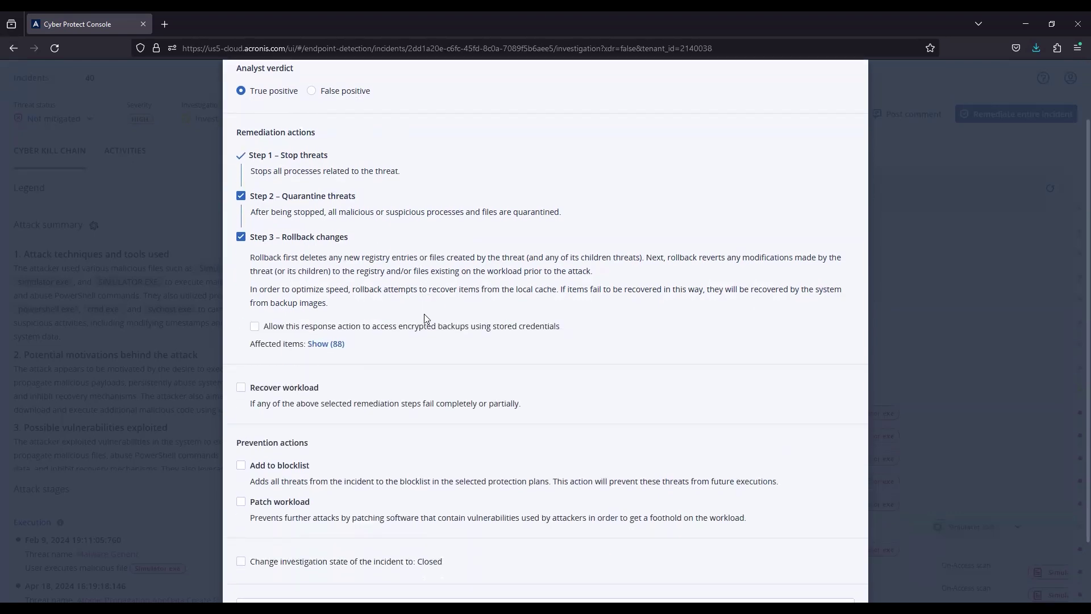
pyautogui.moveTo(517, 289); pyautogui.dragTo(556, 290)
pyautogui.click(242, 387)
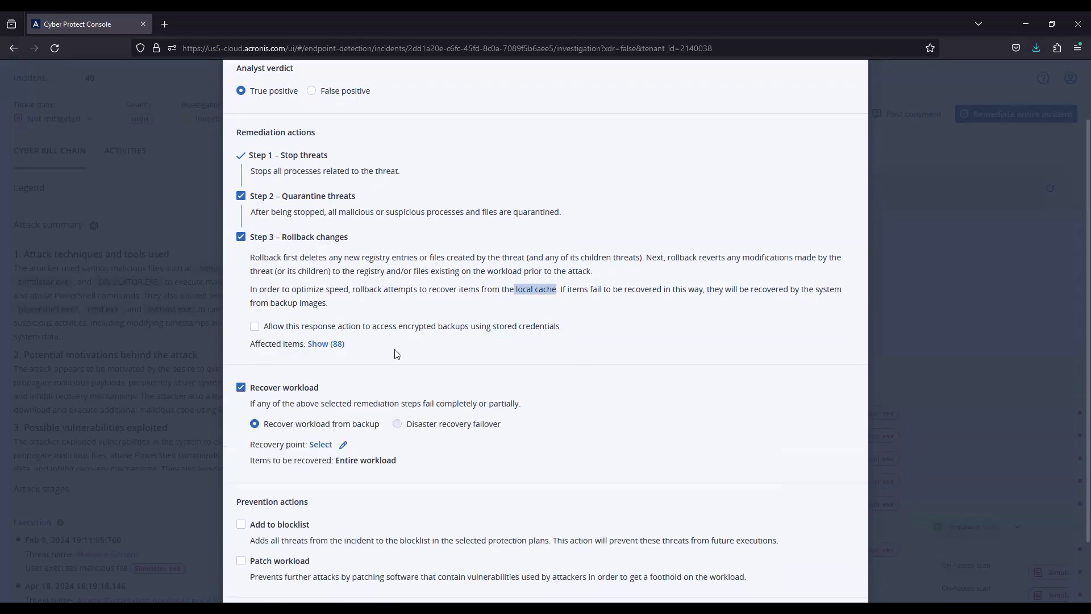
pyautogui.scroll(-3, 398, 352)
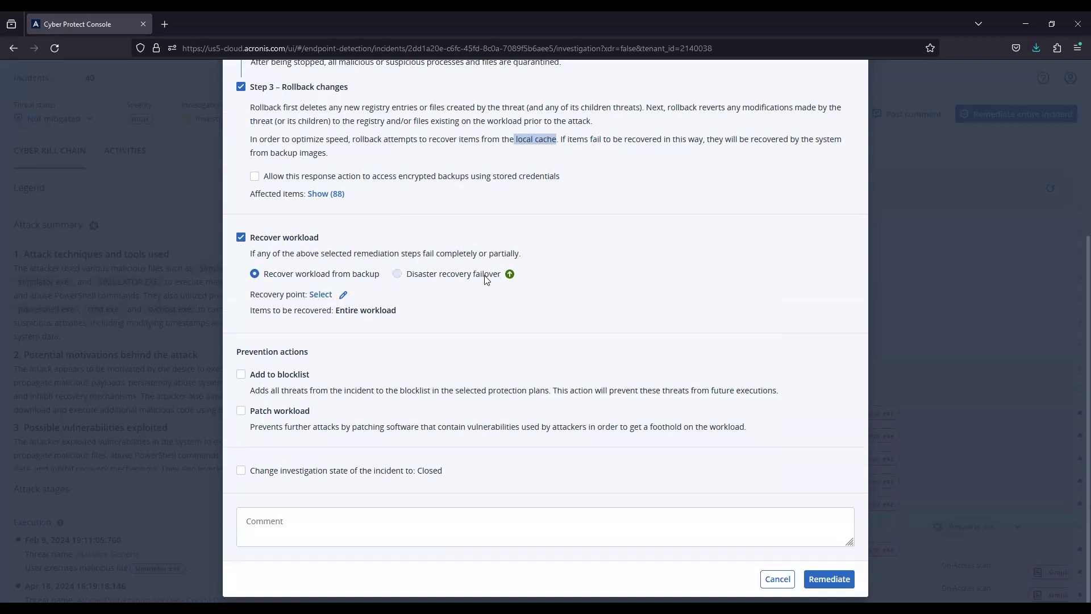
# - Toggle Add to blocklist and Patch workload off again, then close the form unsubmitted
pyautogui.click(242, 376)
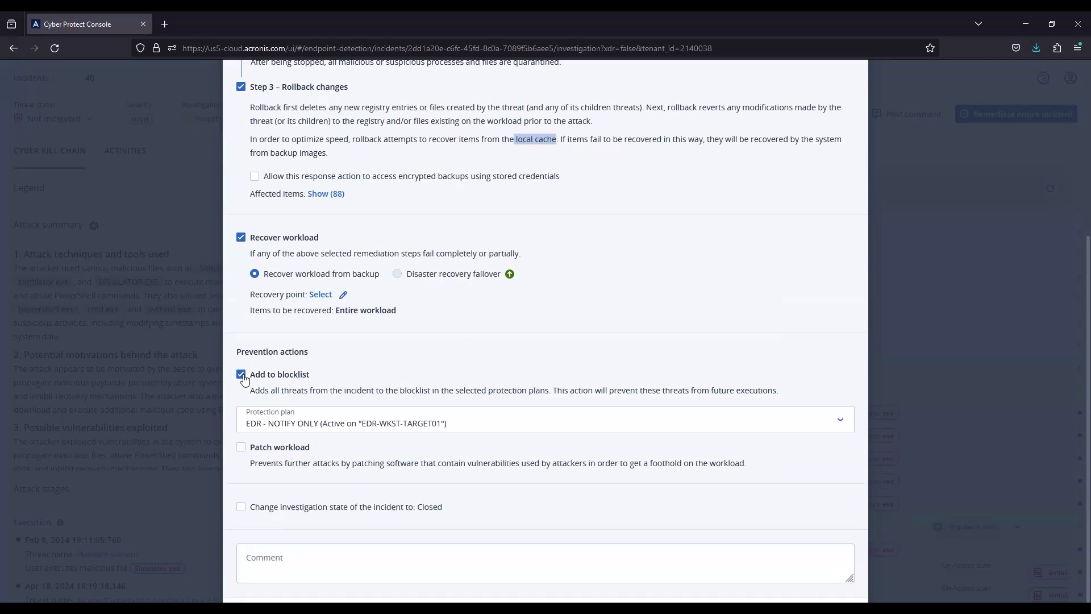
pyautogui.click(242, 375)
pyautogui.click(241, 411)
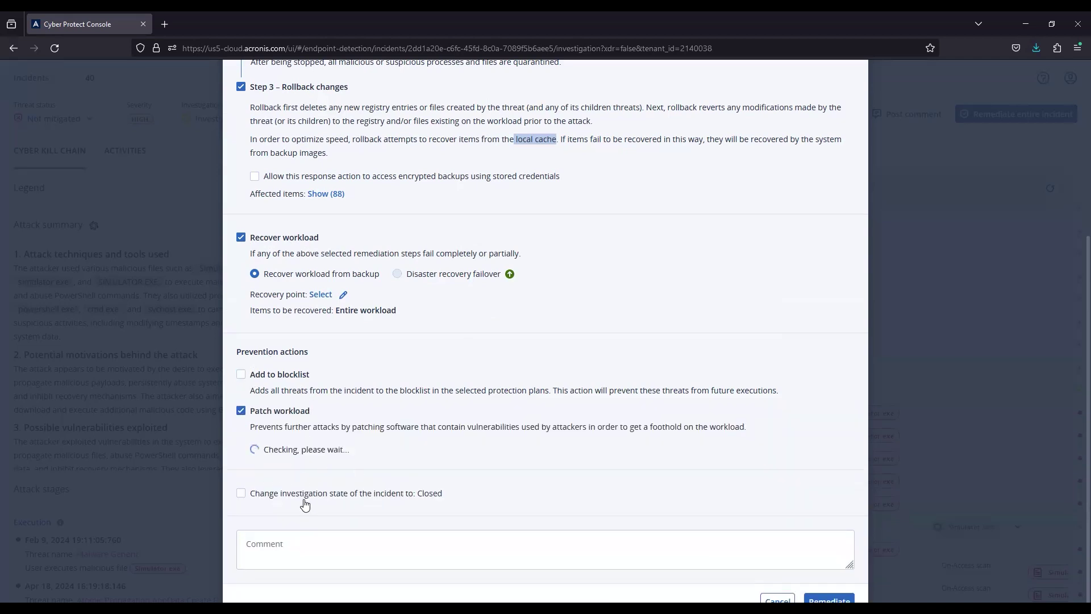
pyautogui.click(241, 411)
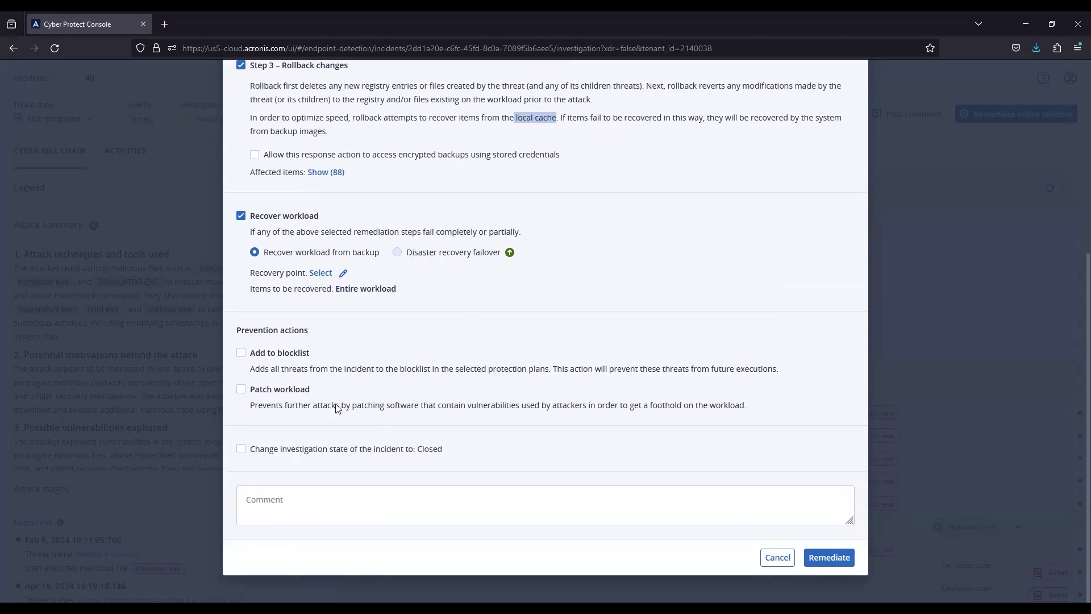
pyautogui.scroll(2, 483, 460)
pyautogui.scroll(-2, 638, 519)
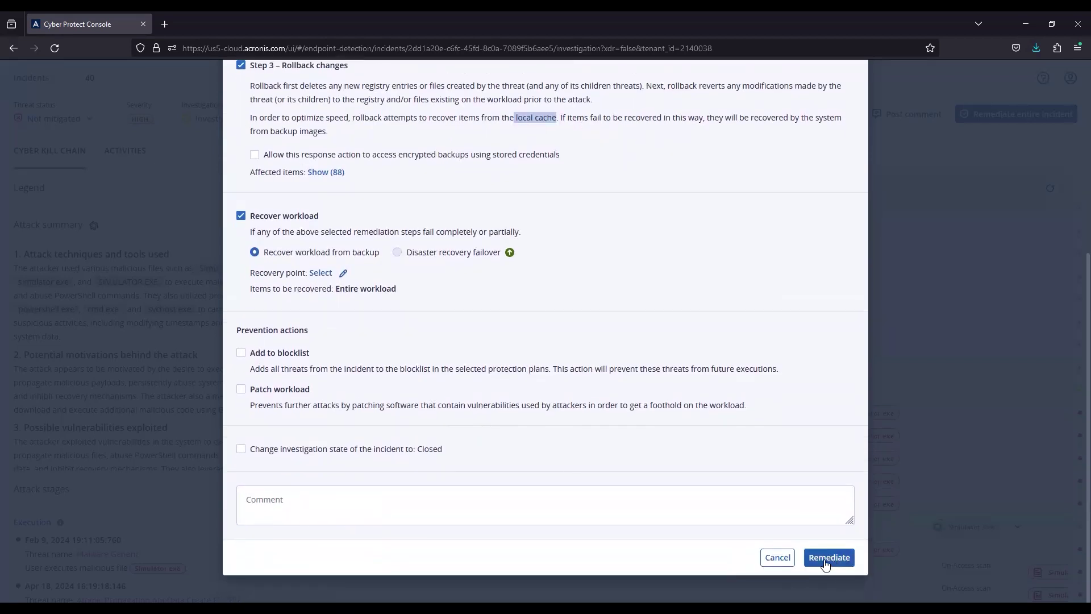
pyautogui.scroll(4, 543, 467)
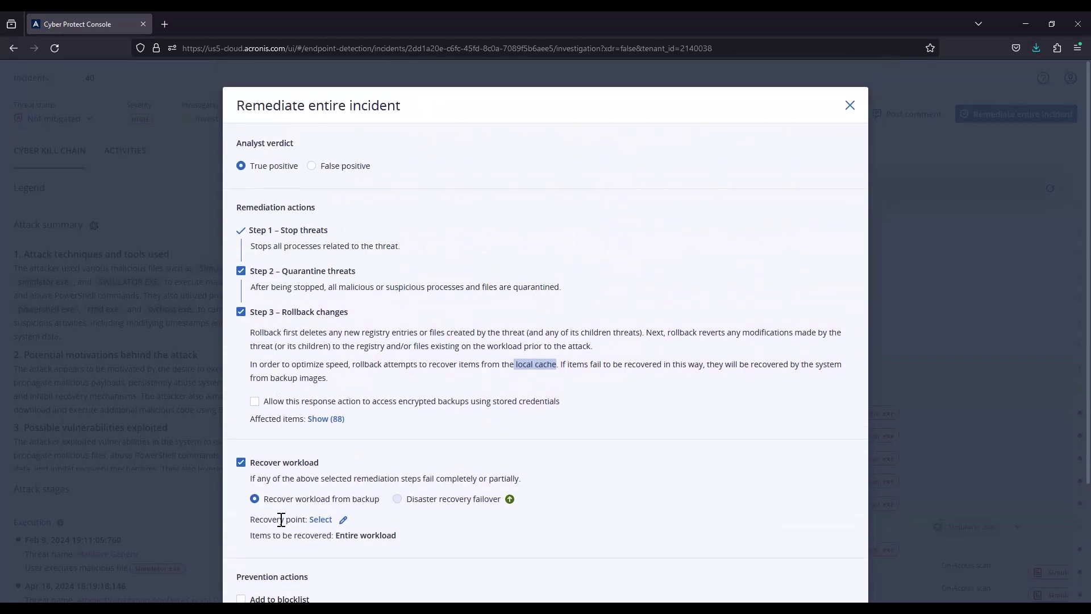
pyautogui.scroll(-4, 559, 477)
pyautogui.scroll(4, 725, 449)
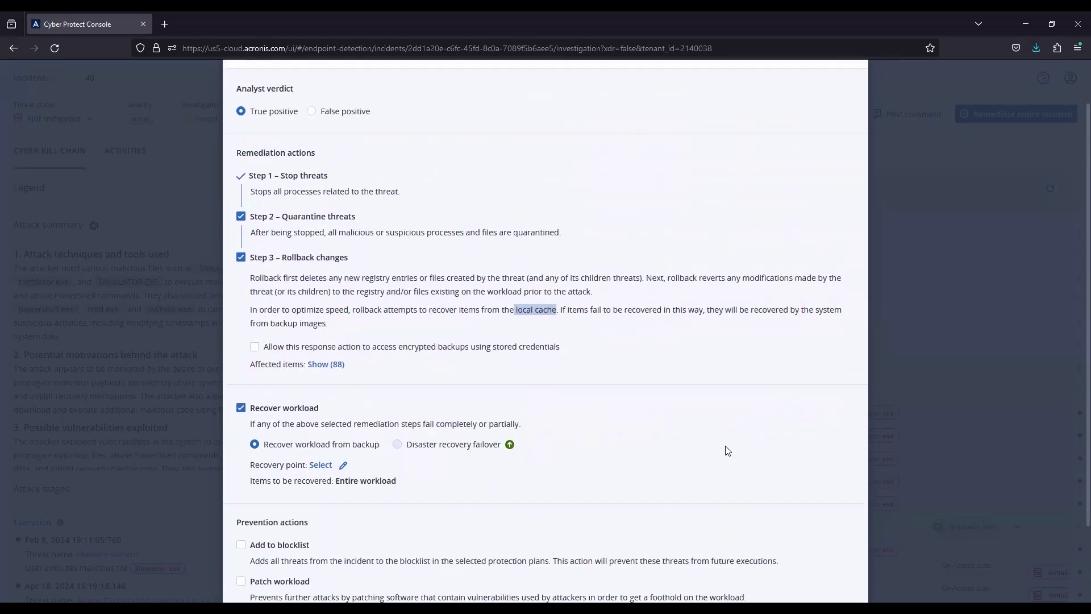
pyautogui.click(850, 105)
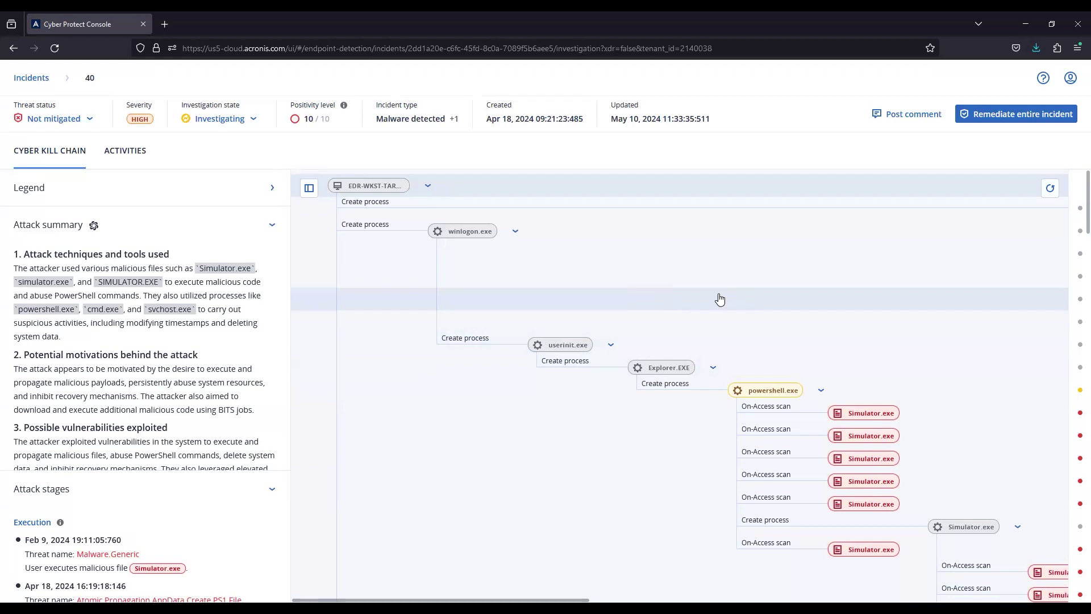
pyautogui.click(123, 150)
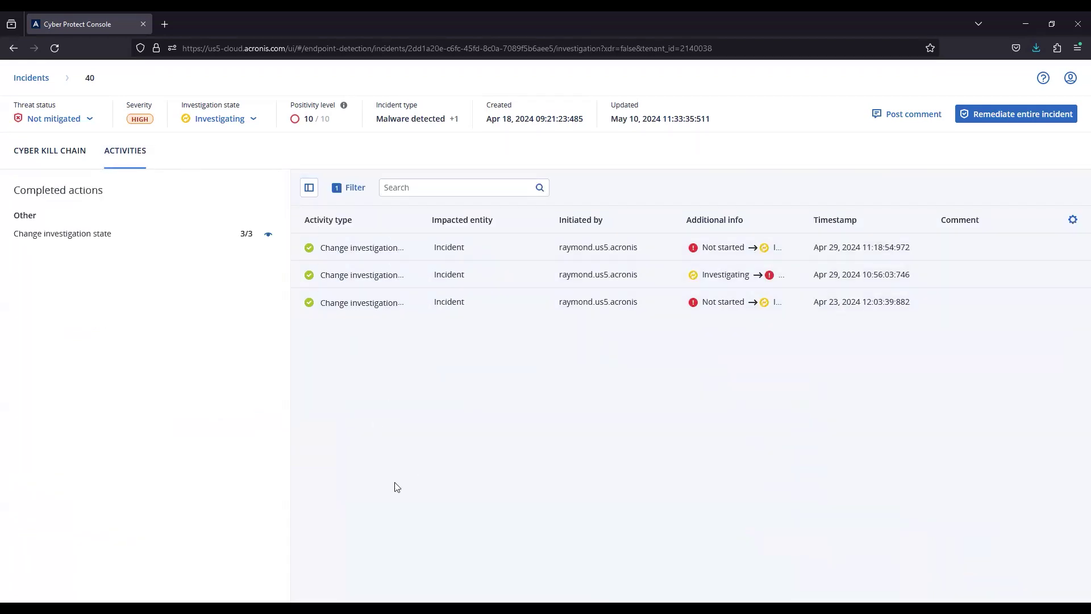
pyautogui.click(80, 160)
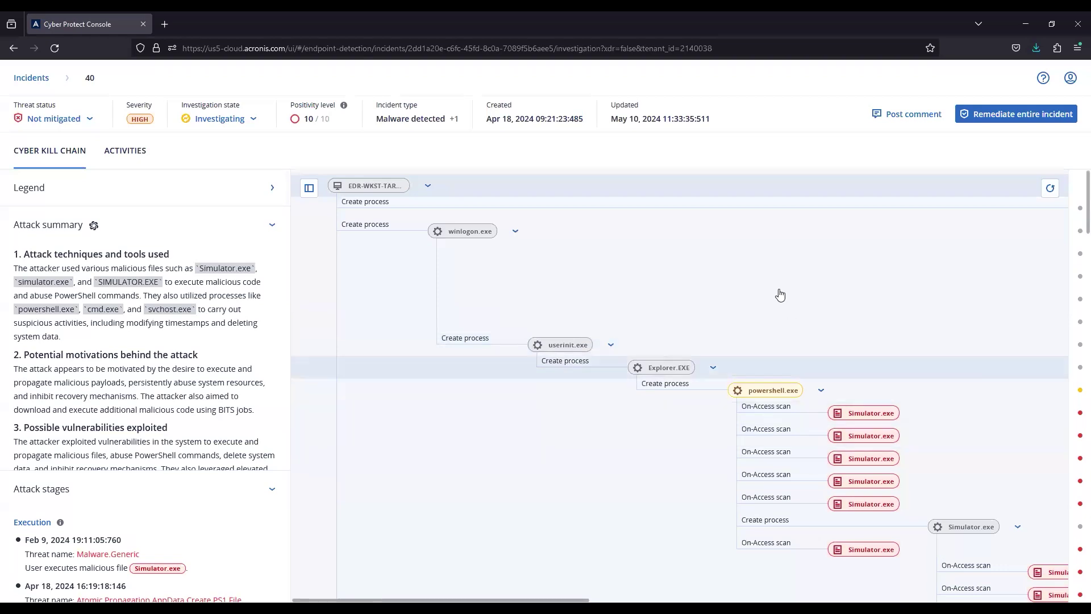